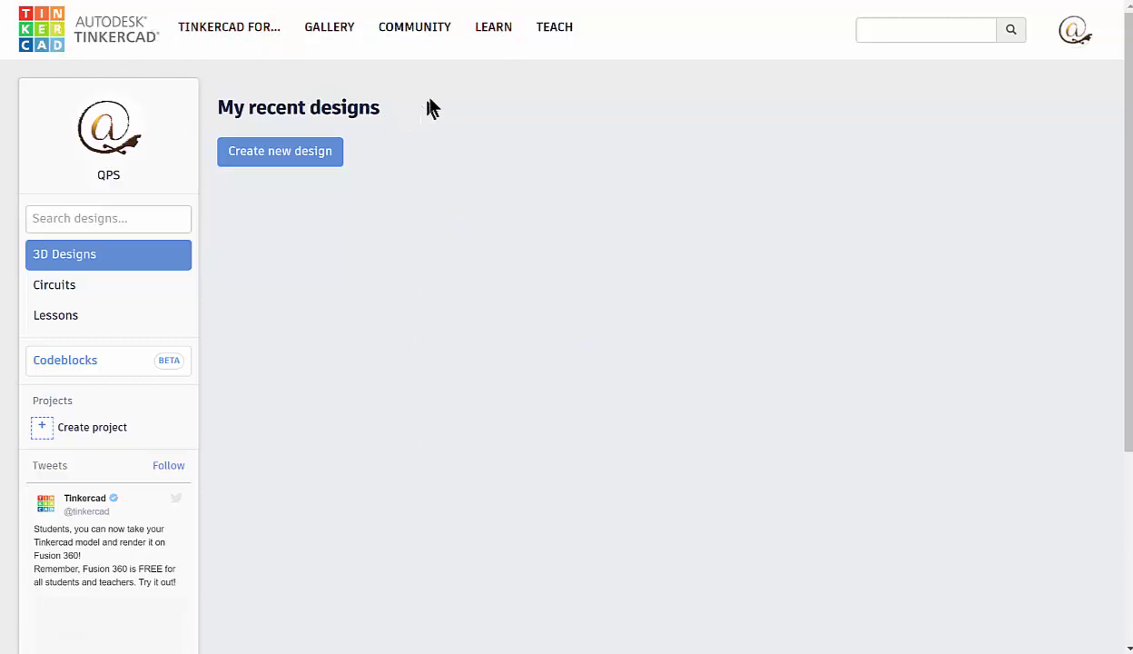
- Switch the Tinkercad dashboard from 3D Designs to the Circuits section
left_click(59, 289)
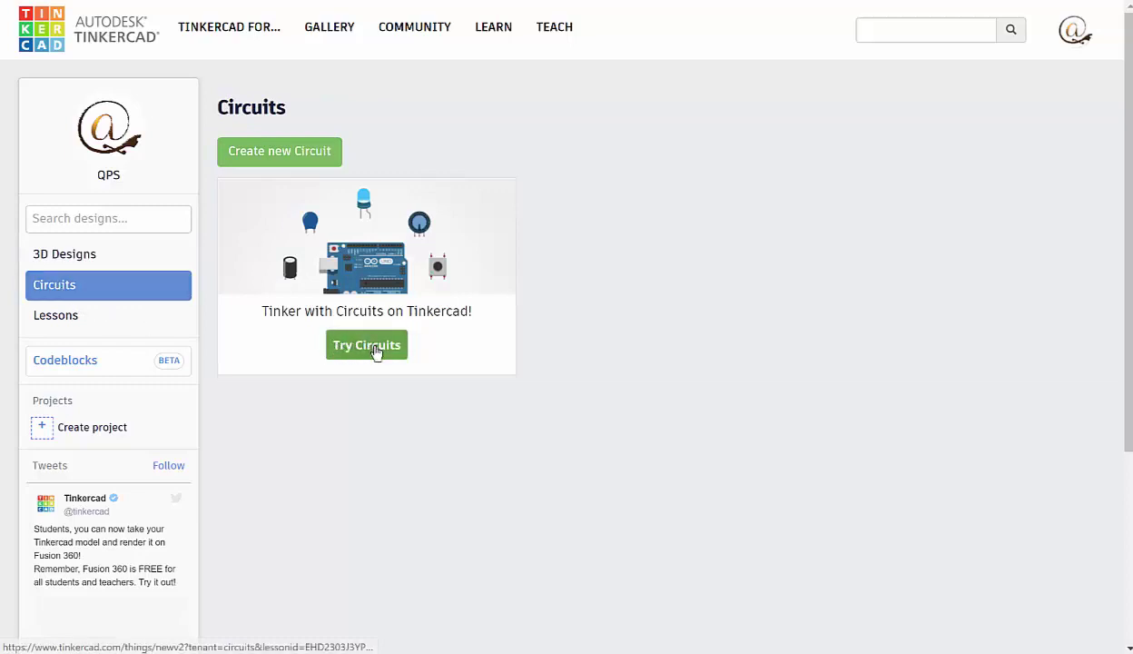
- Create a new circuit and place an Arduino Uno R3 found by searching 'ardu'
left_click(296, 158)
left_click(1017, 137)
type("ardu")
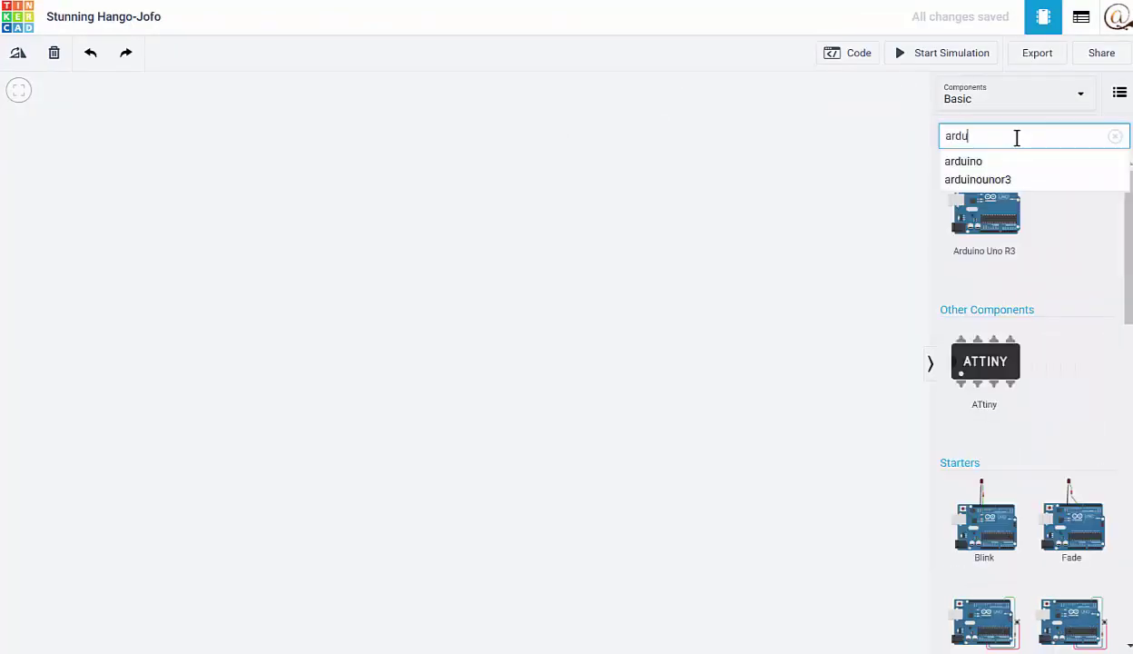
left_click(972, 163)
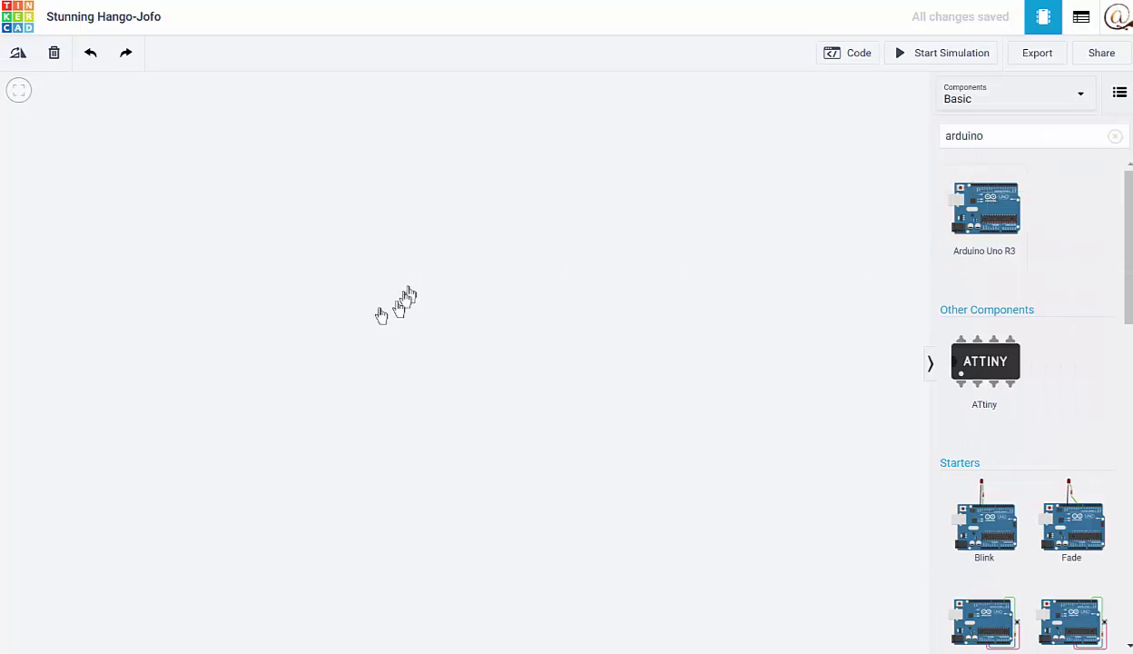
left_click(356, 325)
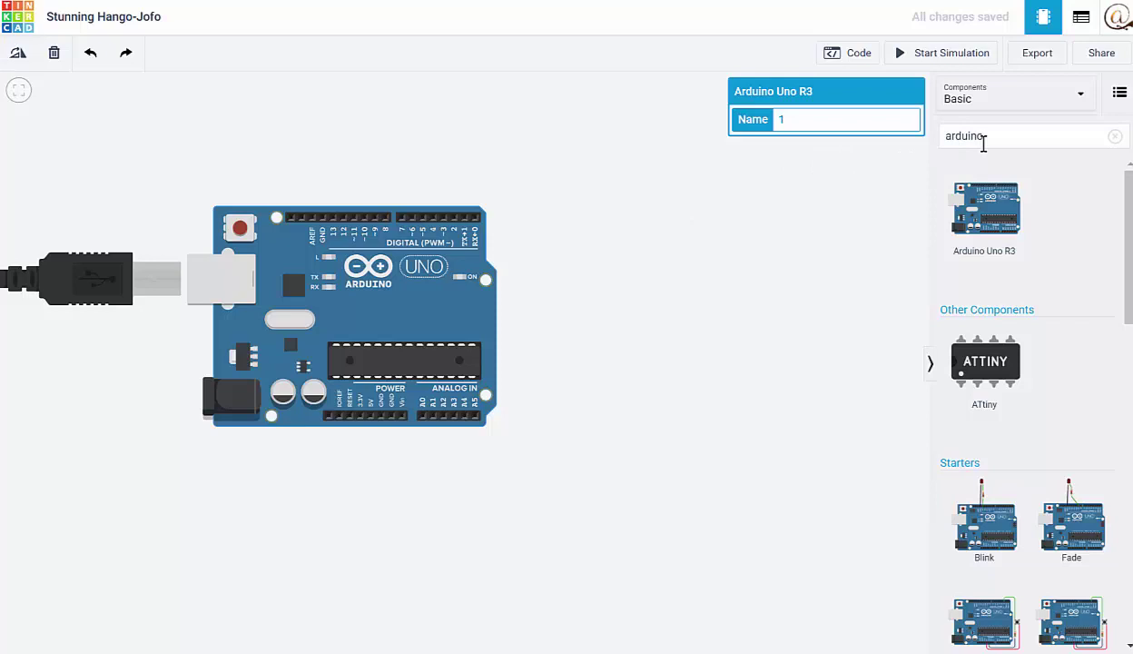
left_click_drag(995, 137, 937, 146)
- Place one Micro Servo beside the Arduino and delete the extra SM-S2309S servo
type("servo")
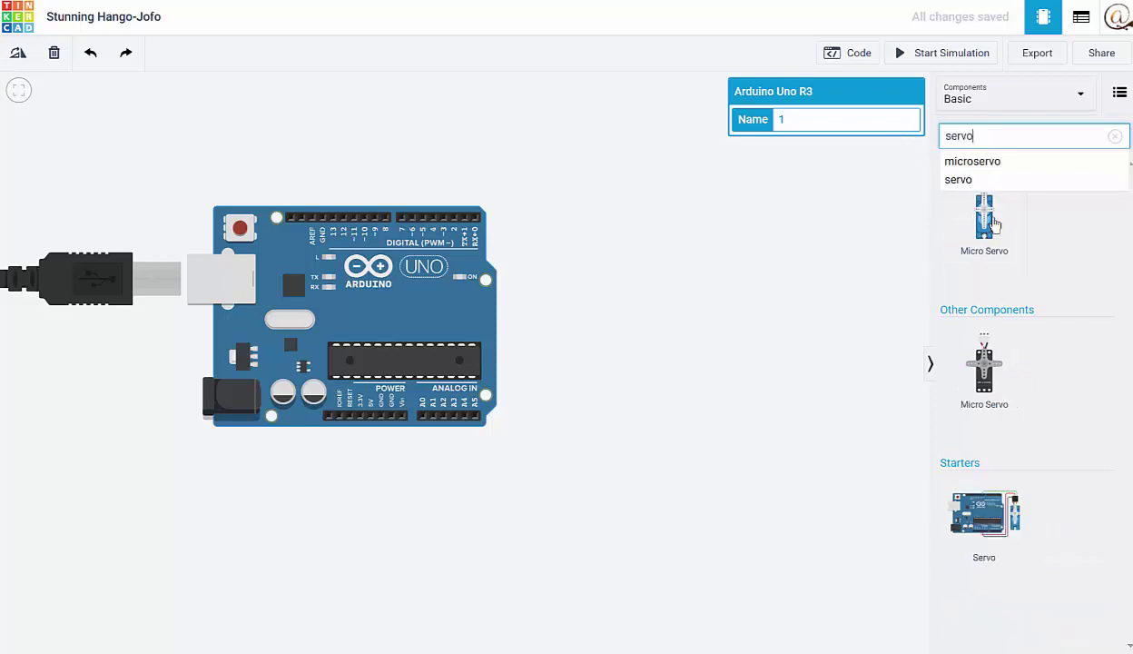
left_click_drag(994, 222, 633, 254)
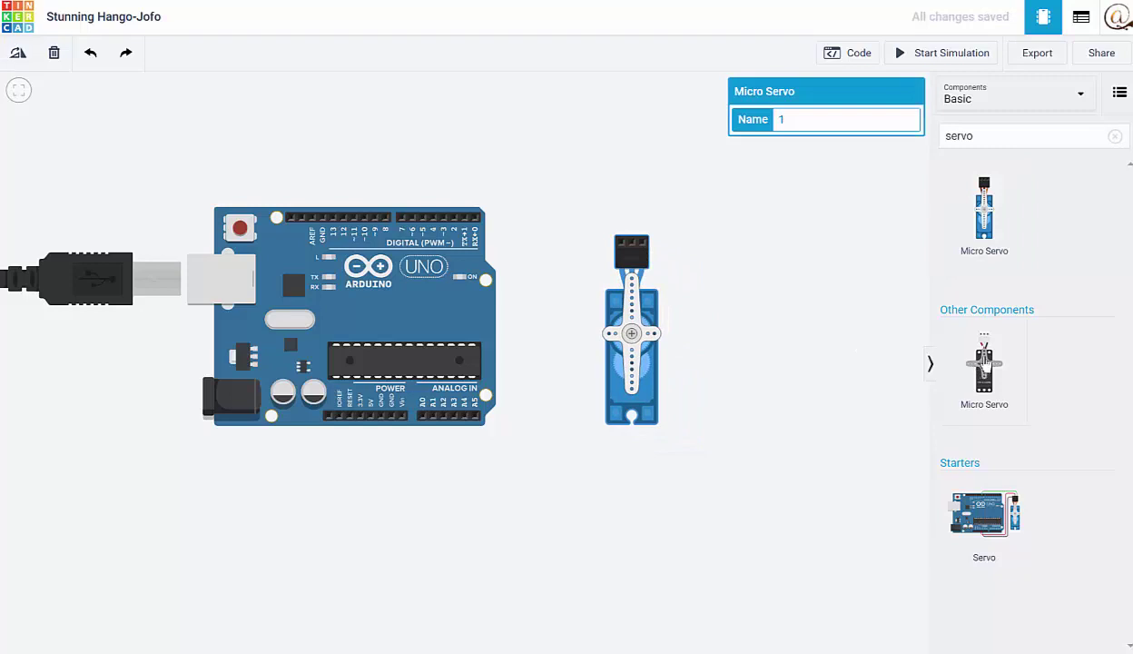
left_click_drag(971, 365, 755, 256)
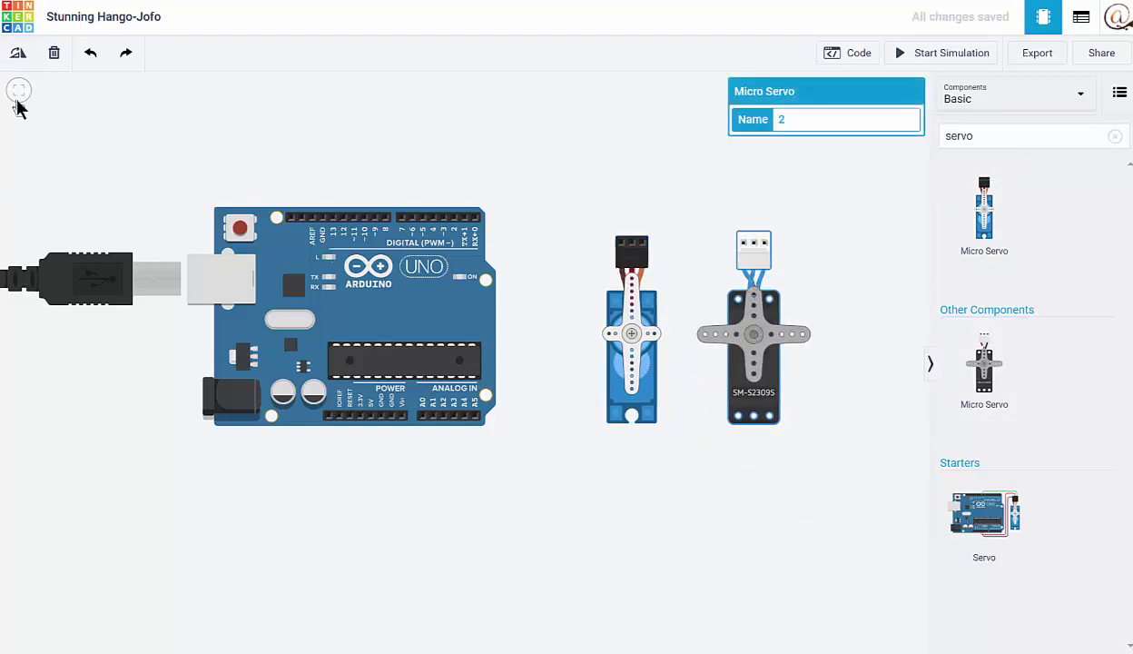
left_click(54, 55)
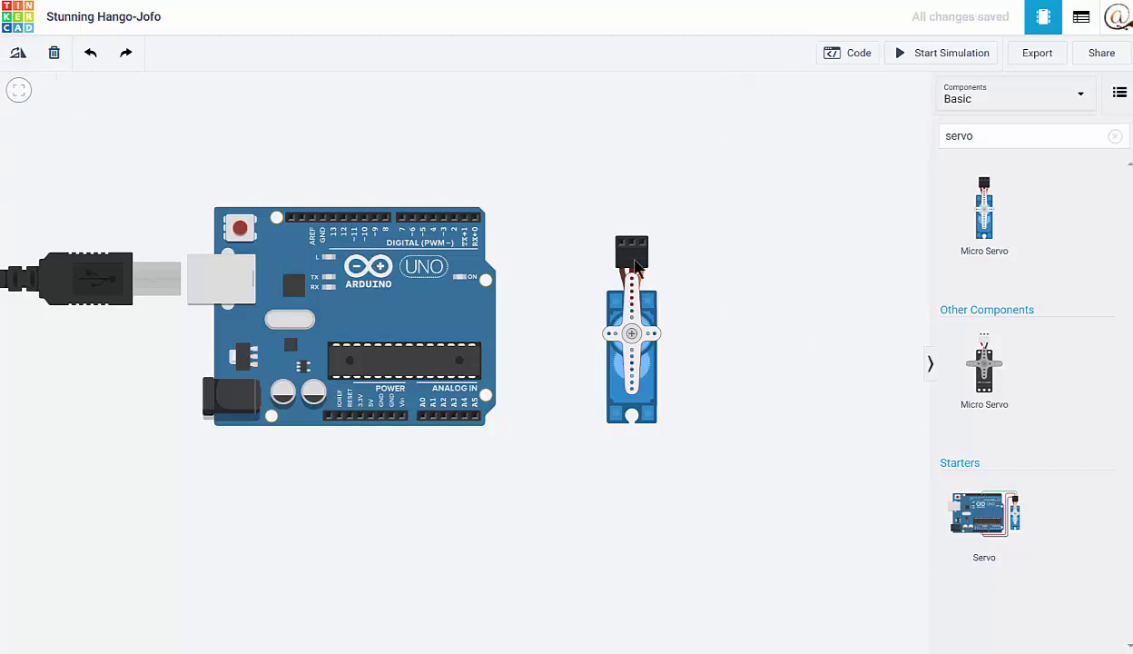
left_click_drag(635, 264, 653, 248)
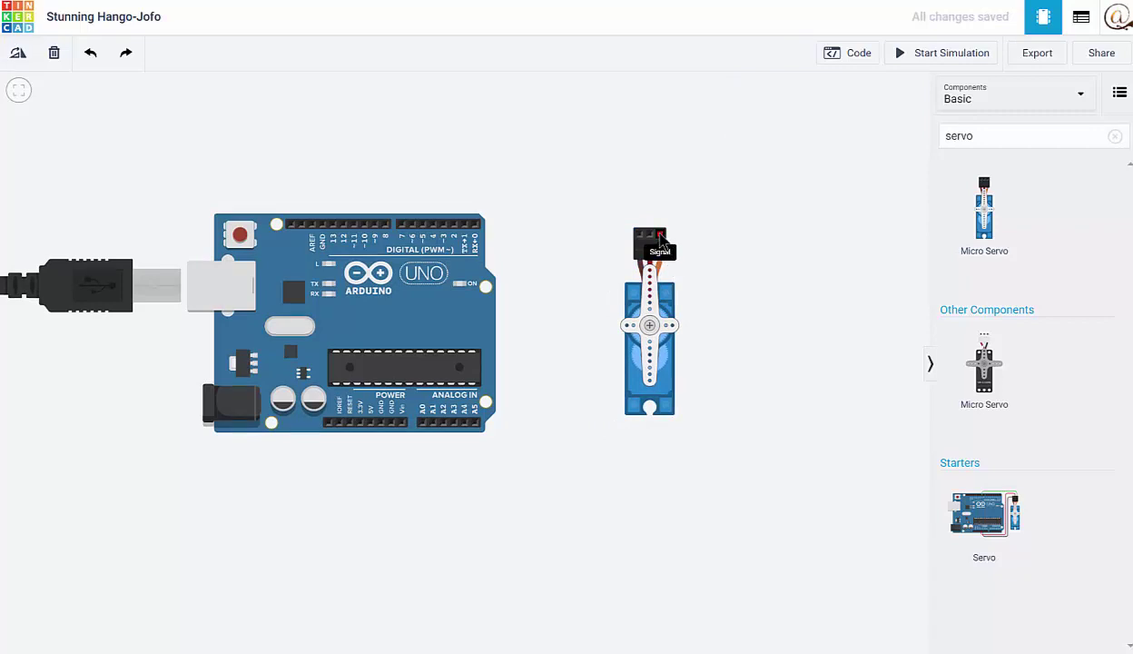
- Wire the servo's signal pin over the top to Arduino pin ~9 and colour it orange
left_click(661, 238)
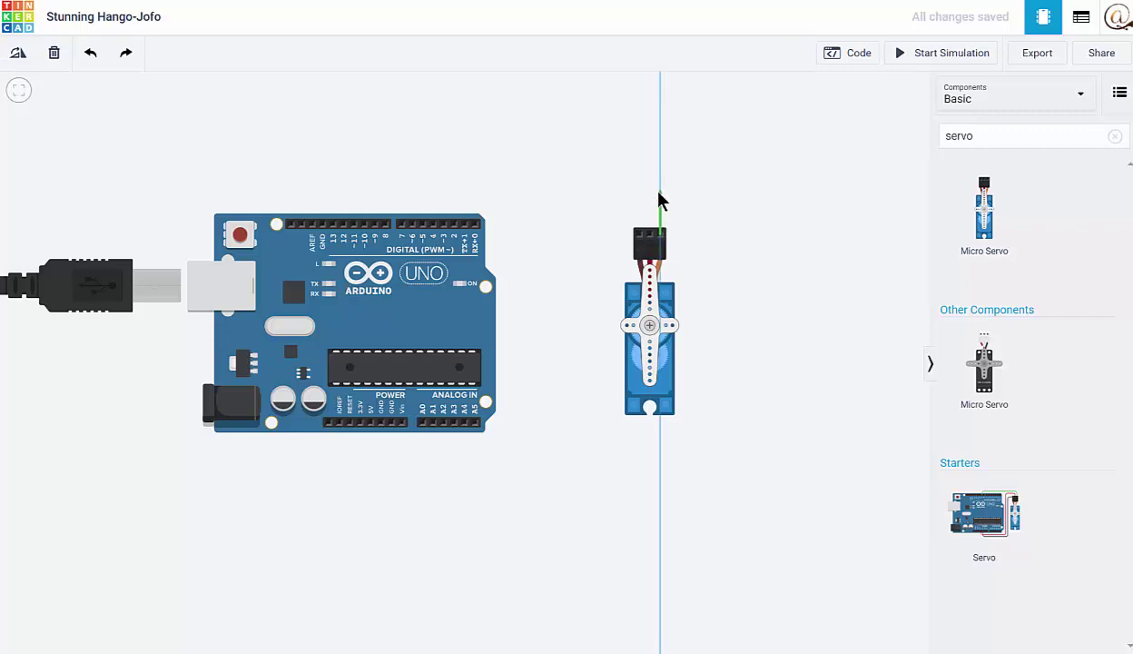
left_click(659, 193)
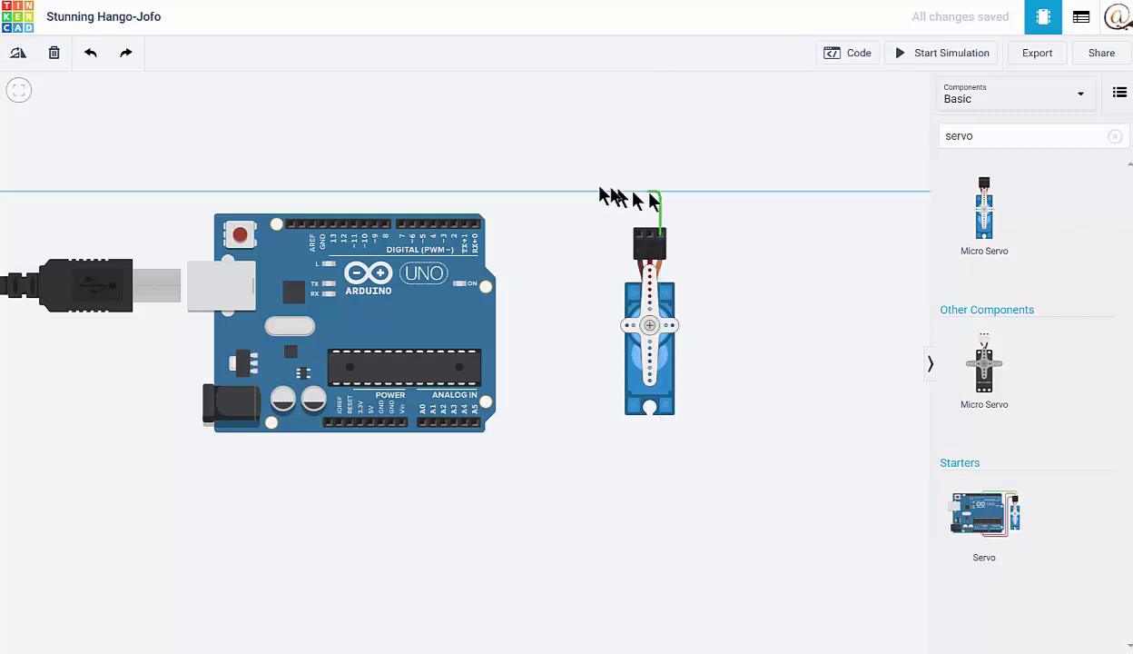
left_click(373, 194)
left_click(374, 224)
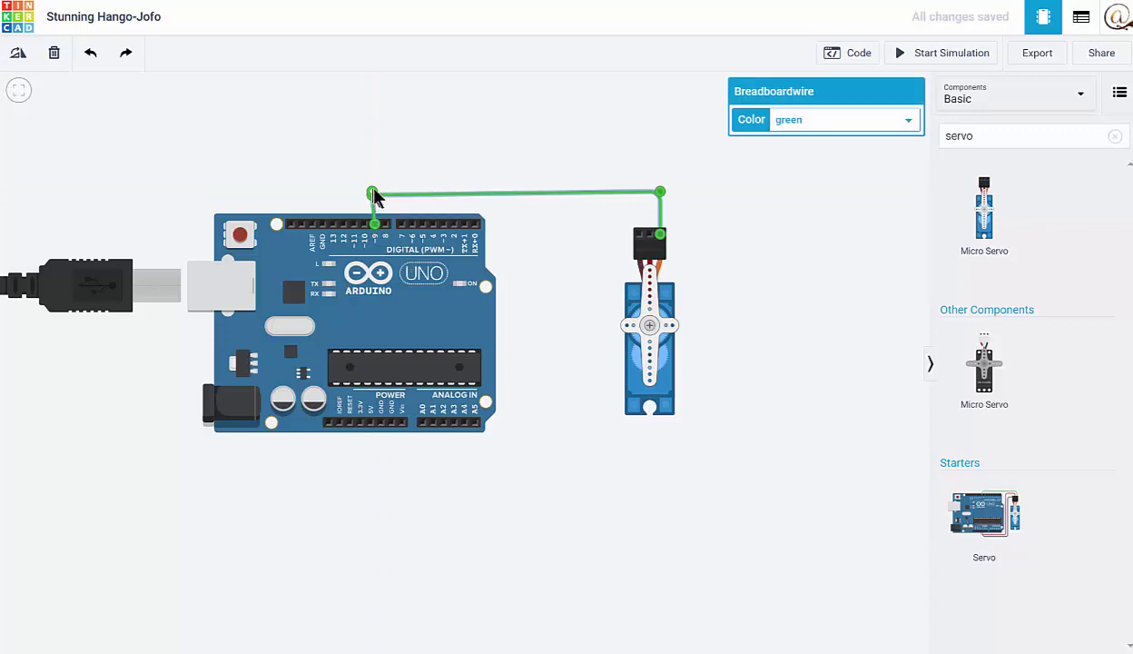
left_click_drag(375, 195, 376, 196)
left_click(821, 116)
left_click(807, 205)
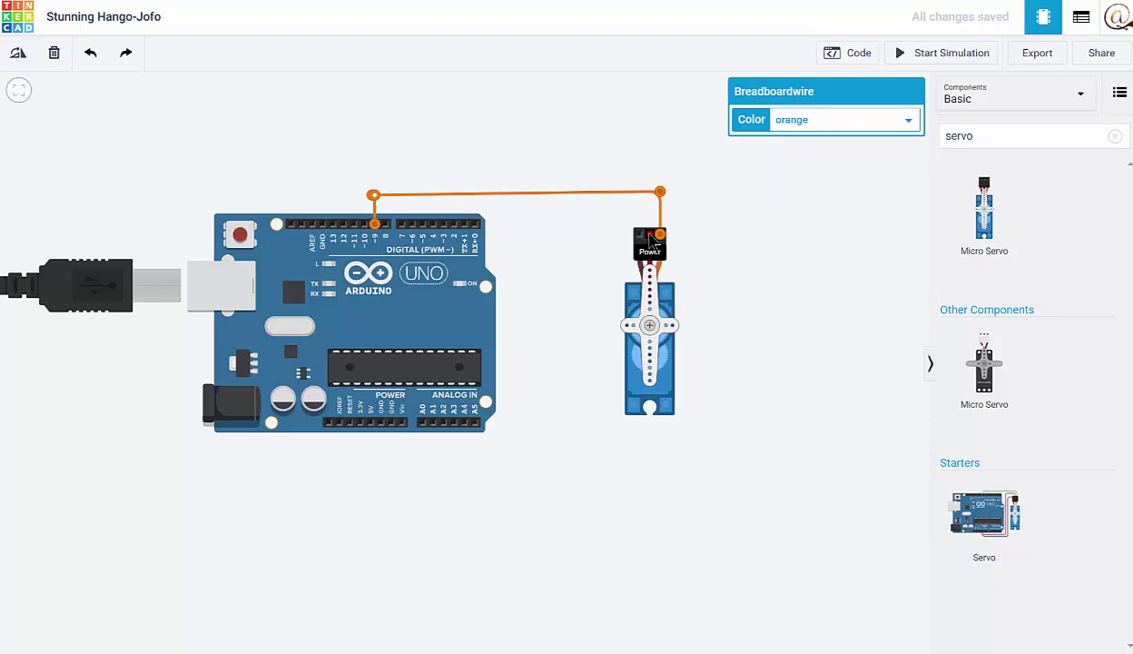
left_click_drag(652, 241, 581, 216)
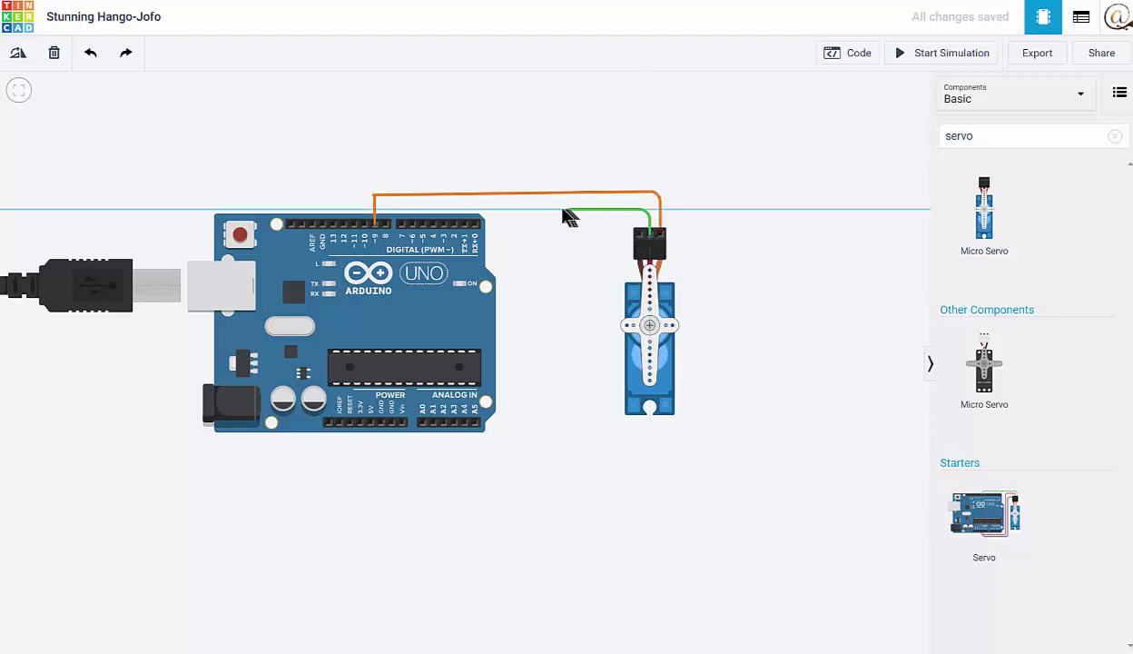
- Route the servo power wire beneath the board to the 5V pin and colour it red
left_click(563, 214)
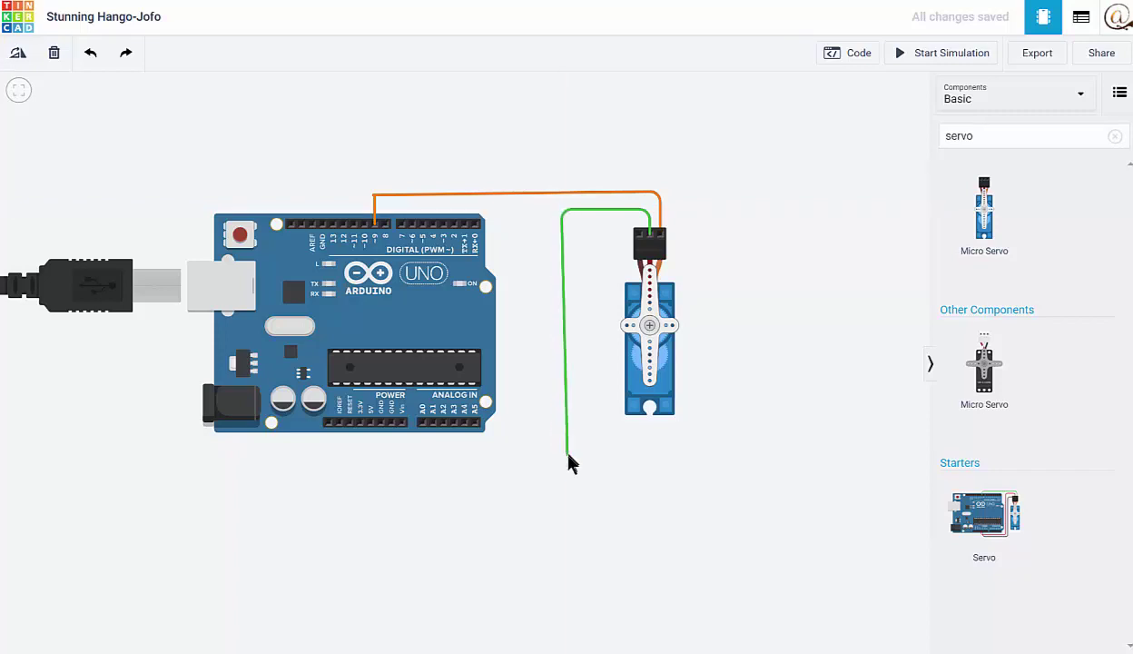
left_click(562, 456)
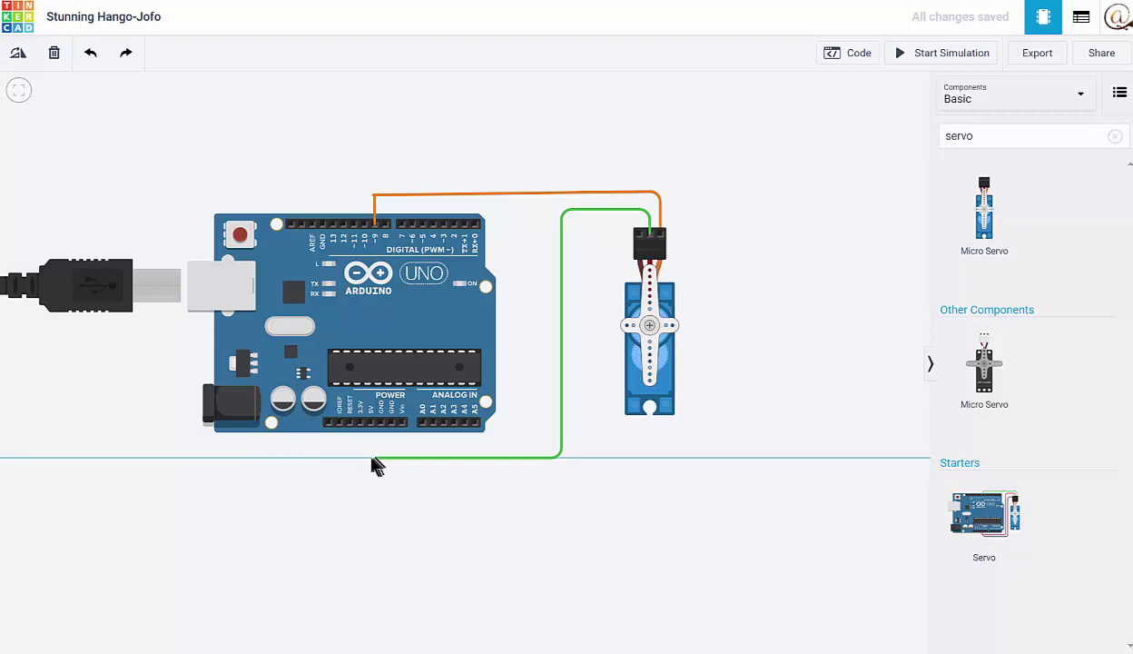
left_click(371, 463)
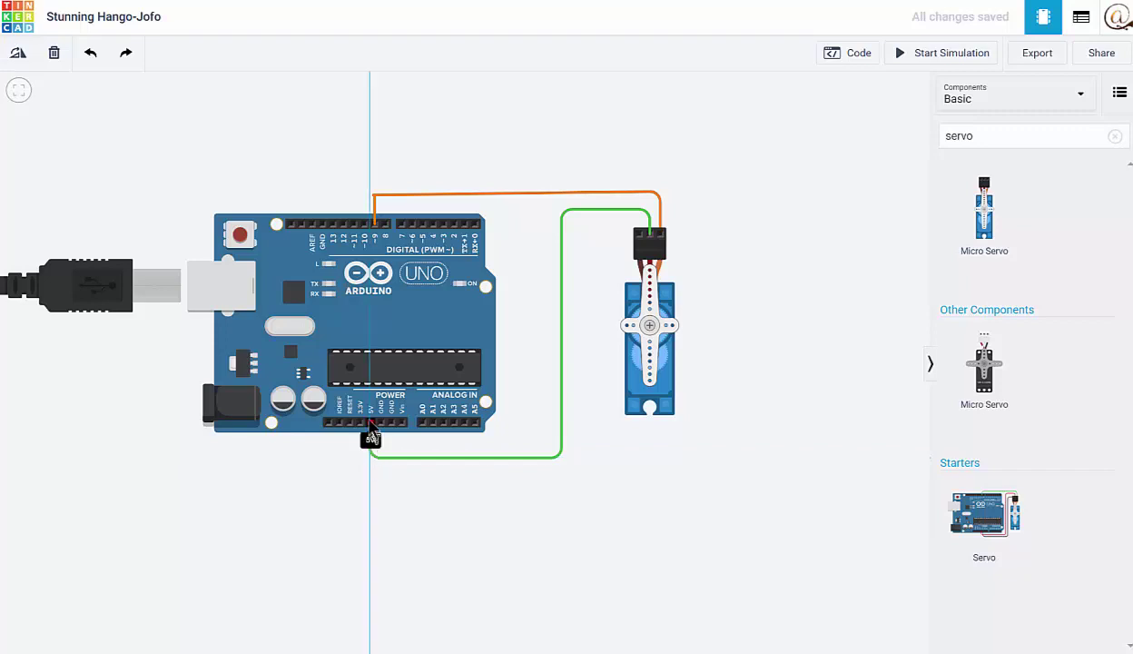
left_click(371, 423)
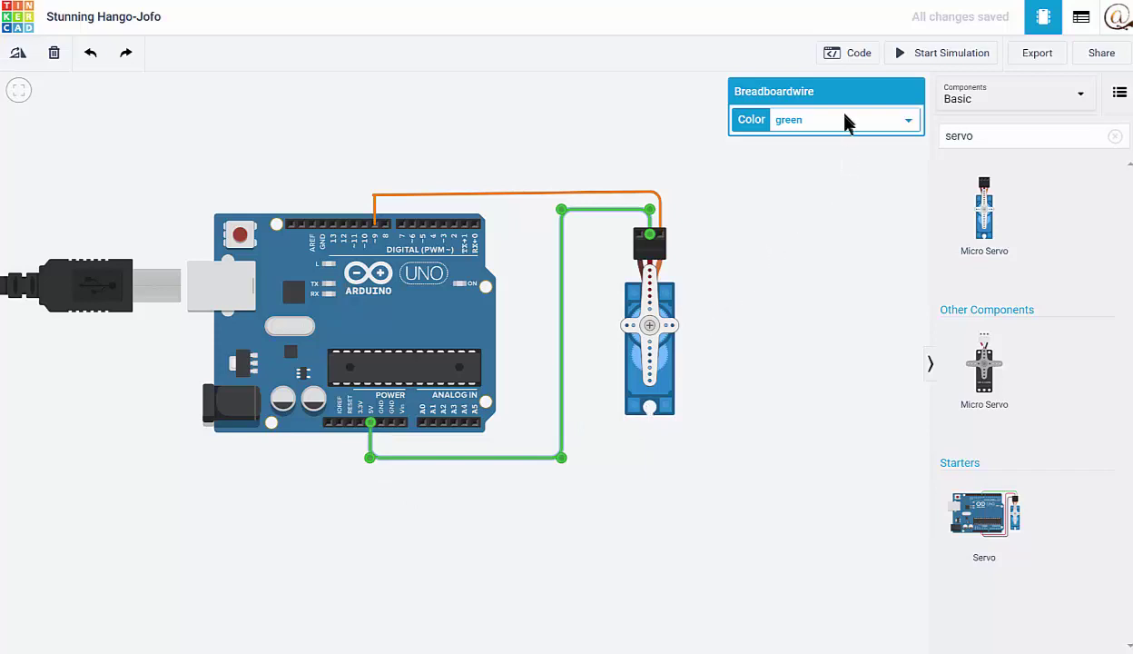
left_click(806, 122)
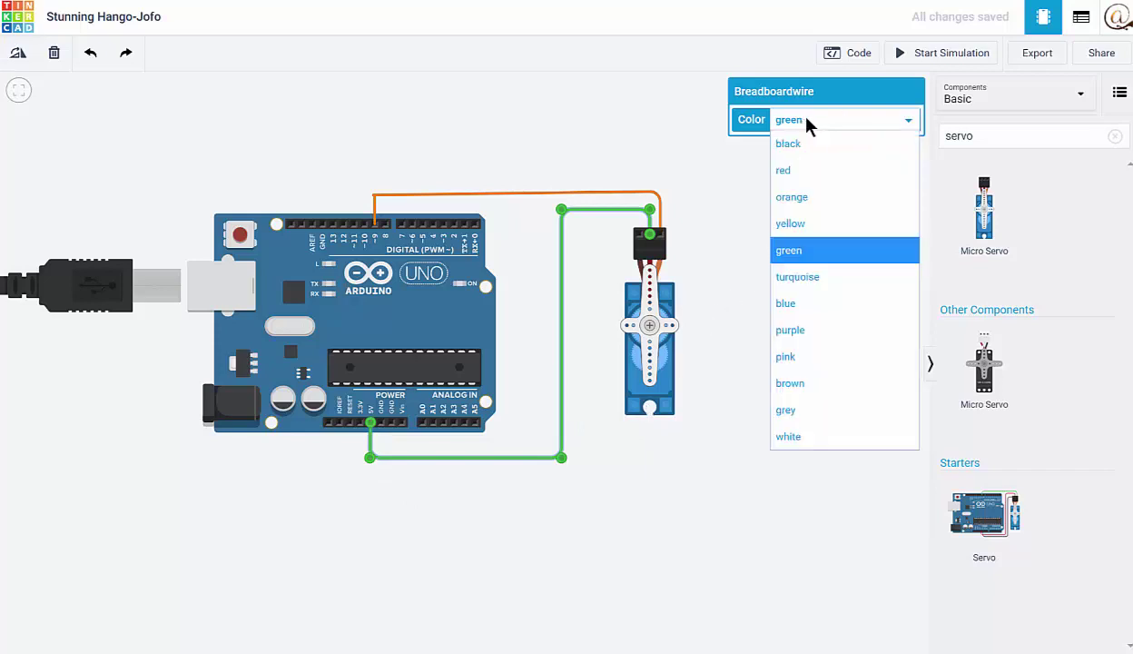
left_click(786, 170)
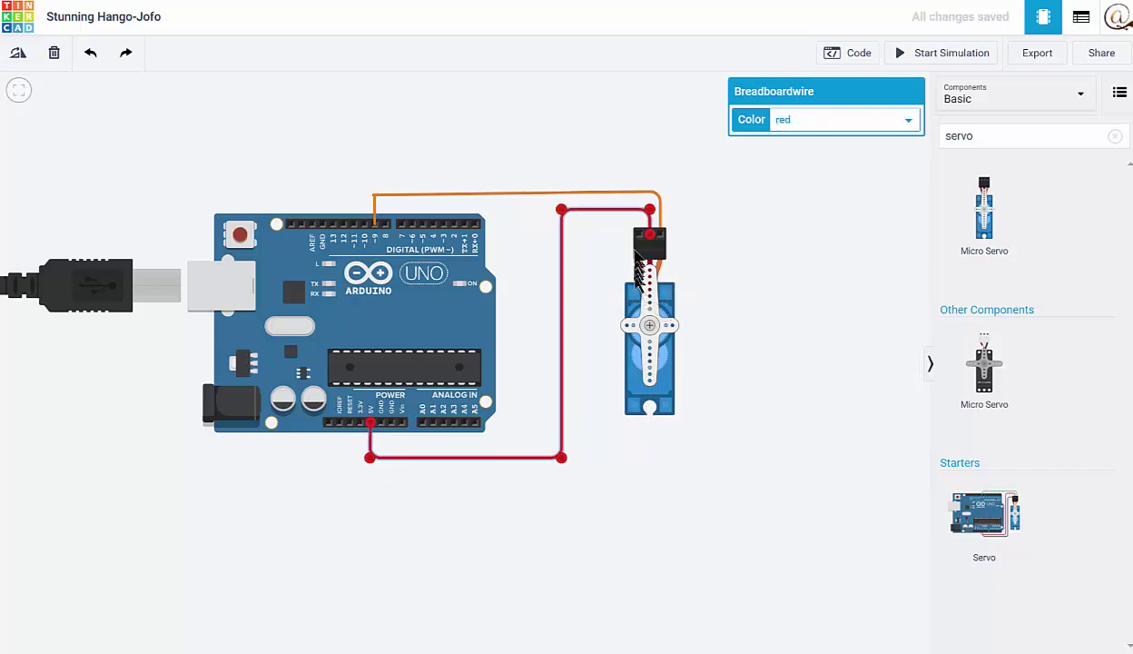
key("Escape")
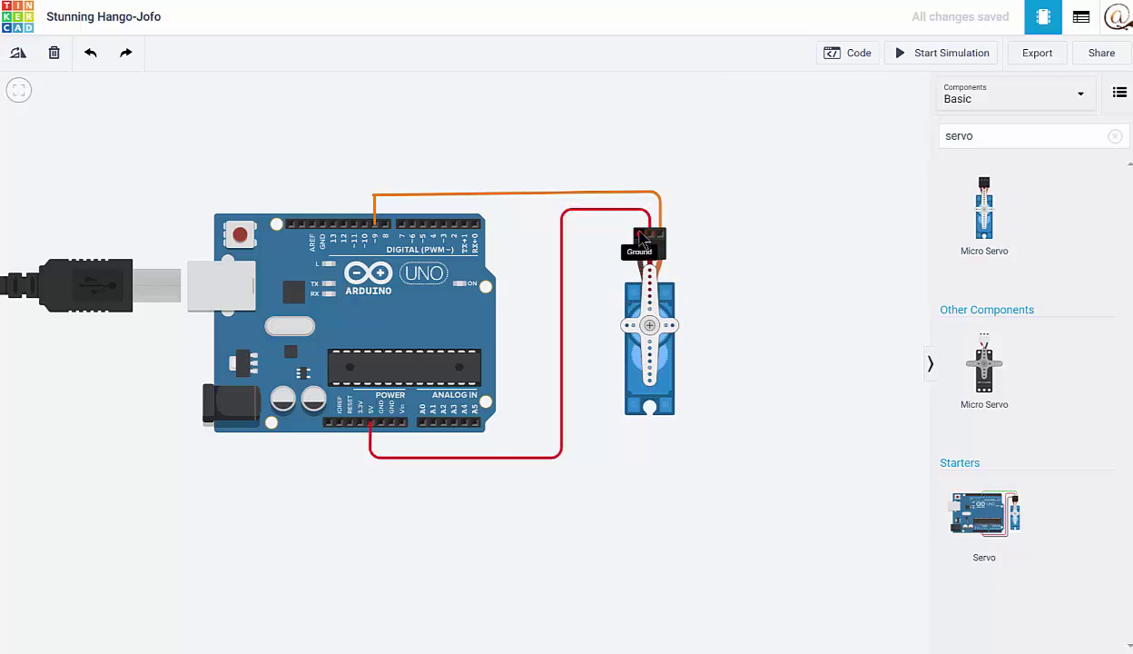
- Run a black wire from the servo's ground pin beneath the board to Arduino GND
left_click(641, 231)
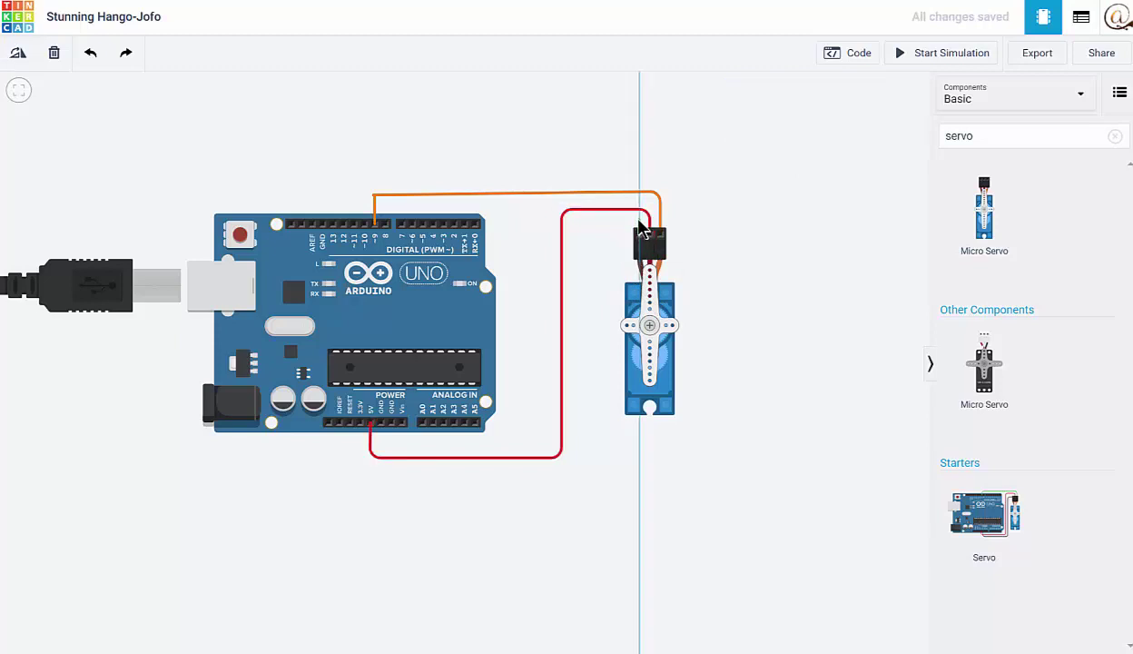
left_click(587, 221)
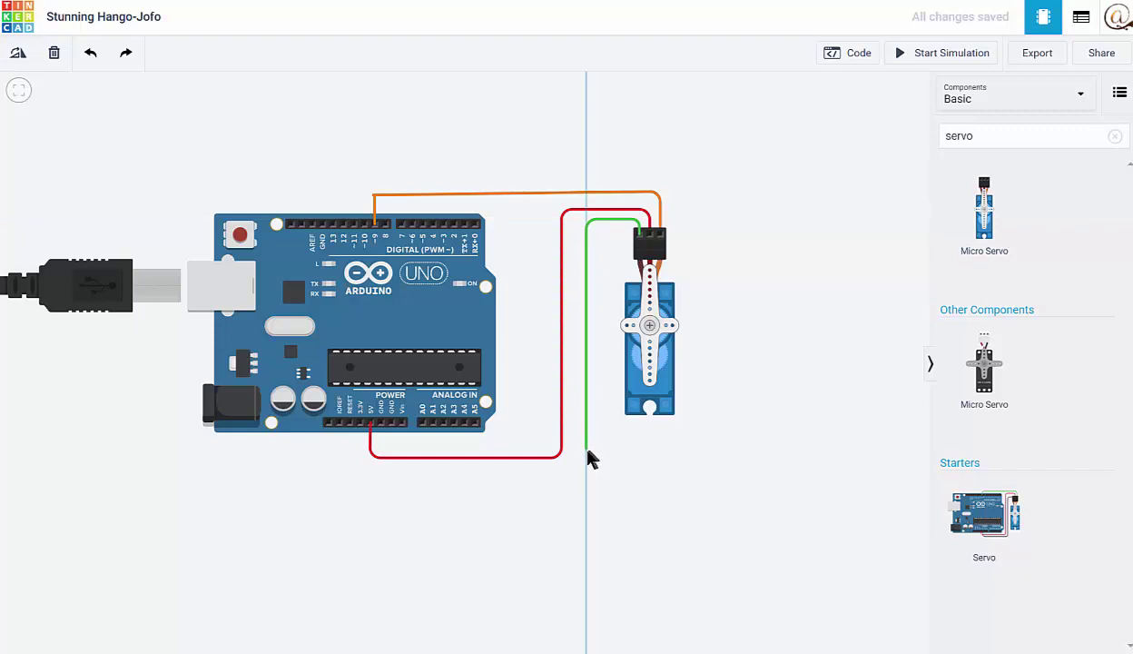
left_click(586, 480)
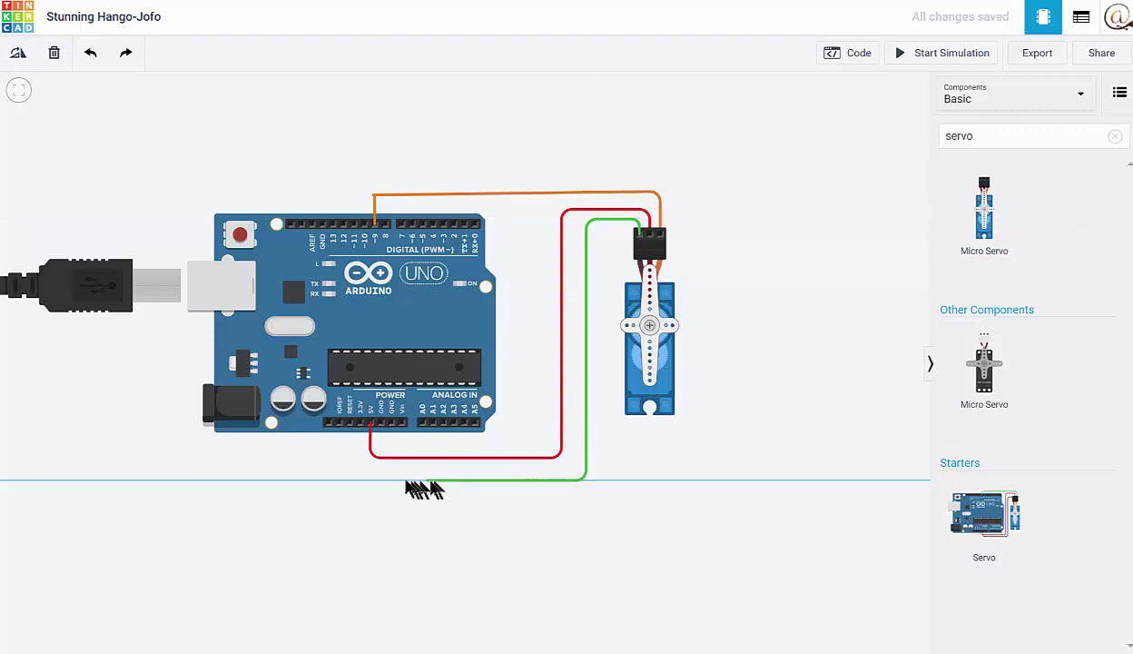
left_click(380, 480)
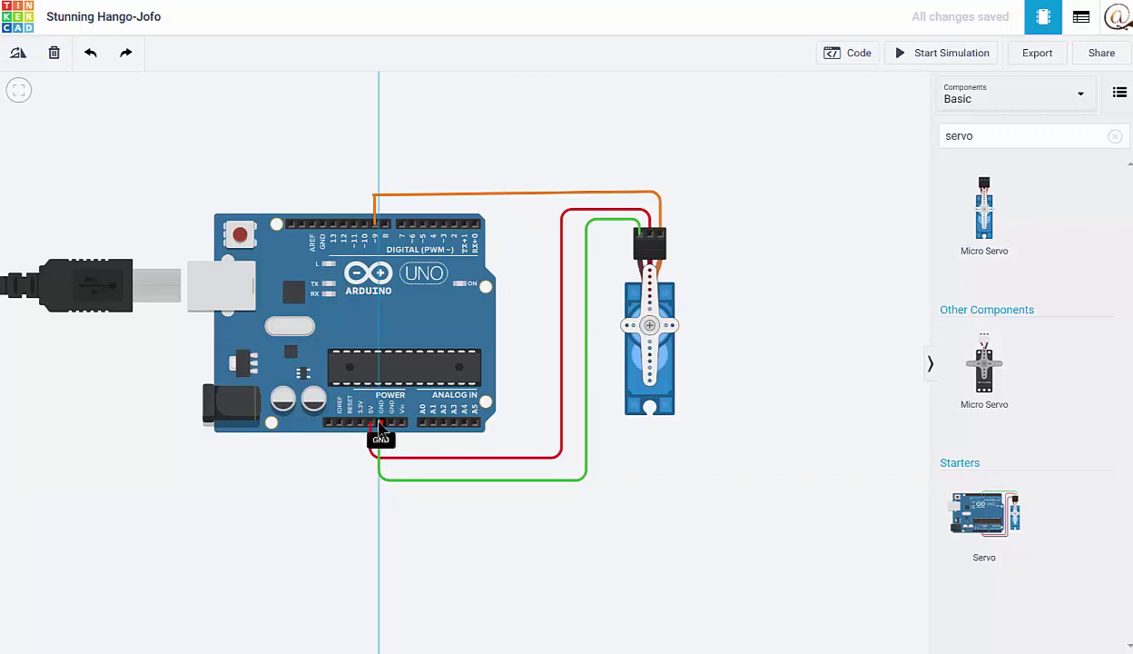
left_click(381, 424)
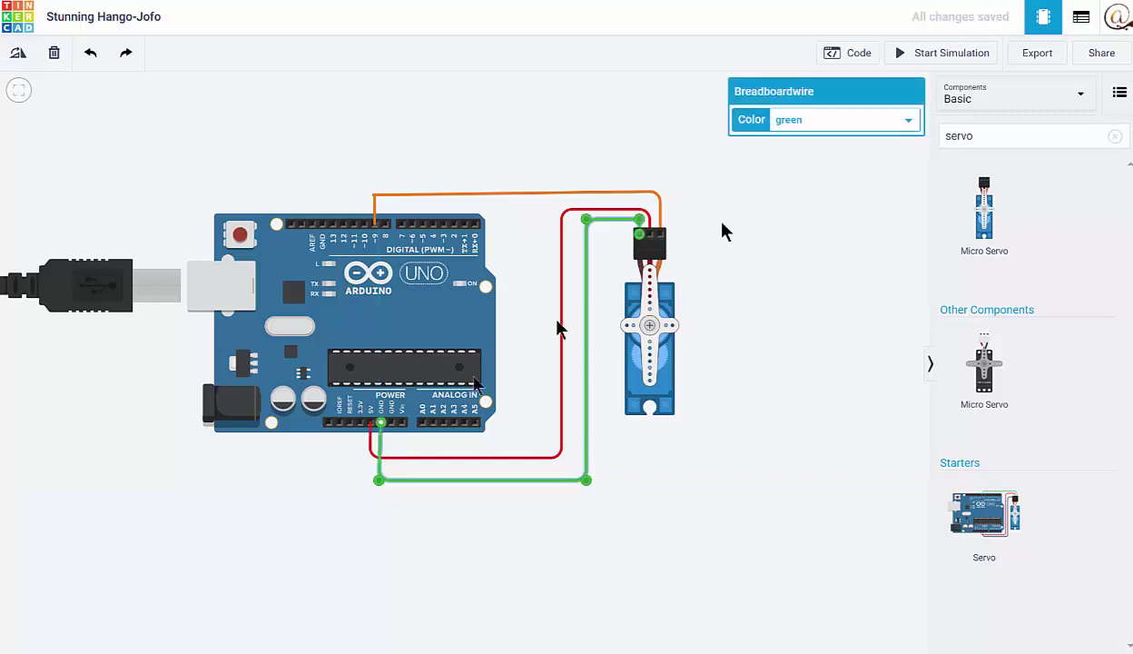
left_click(783, 118)
left_click(786, 146)
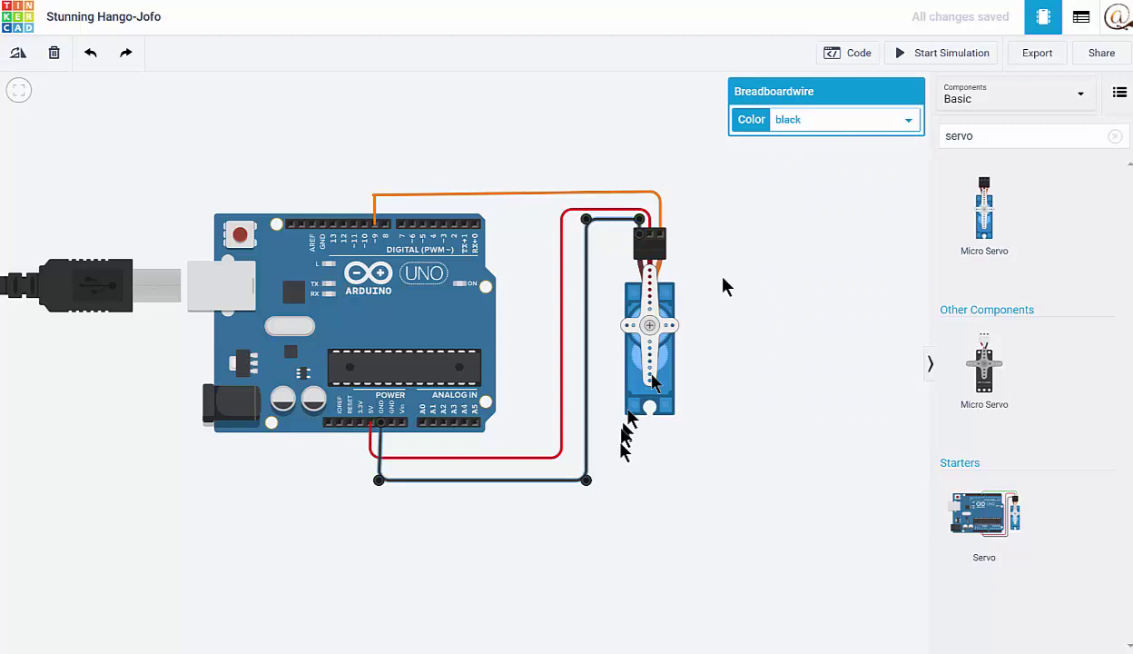
- Open the code editor, try Blocks + Text, and return to Blocks-only mode
left_click(852, 54)
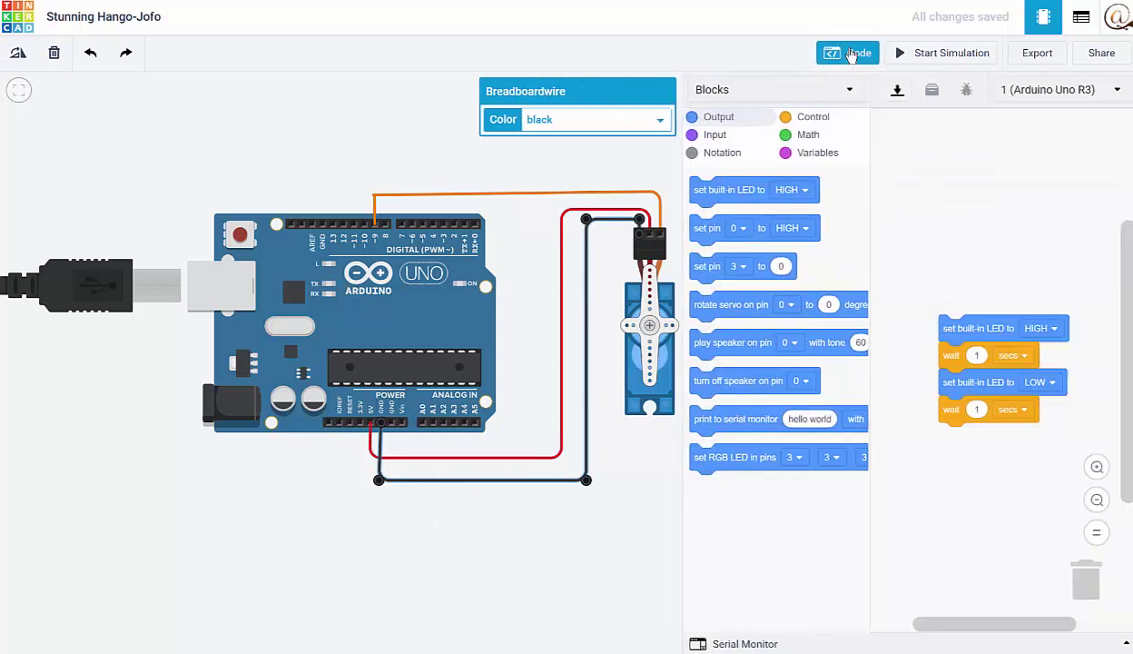
left_click(847, 95)
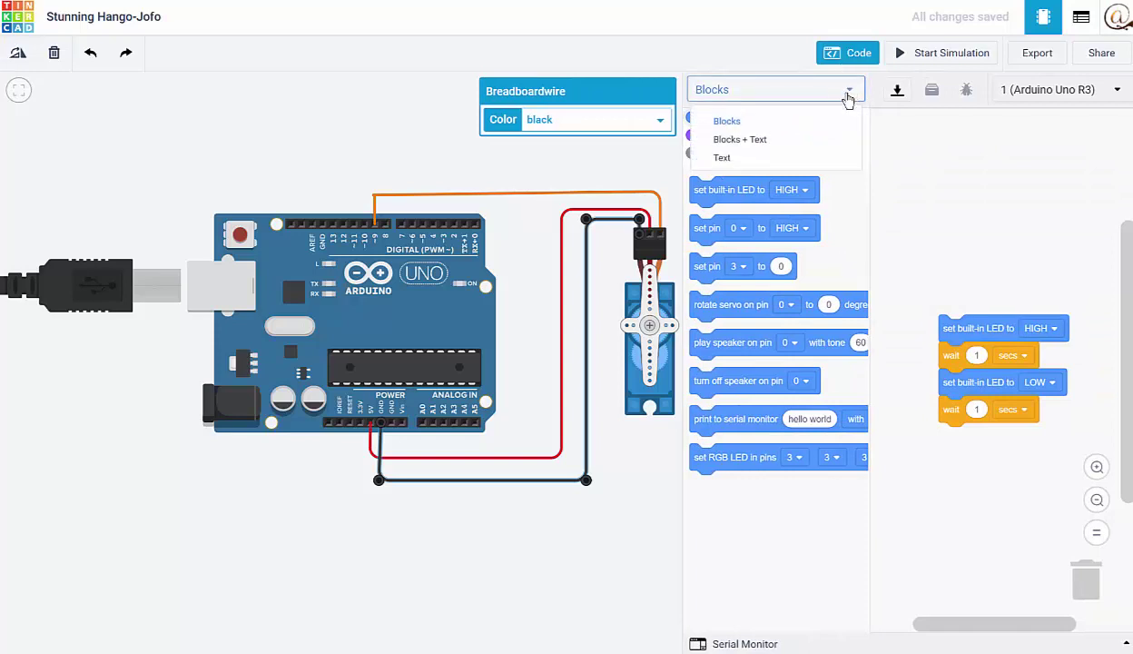
left_click(737, 123)
left_click(849, 94)
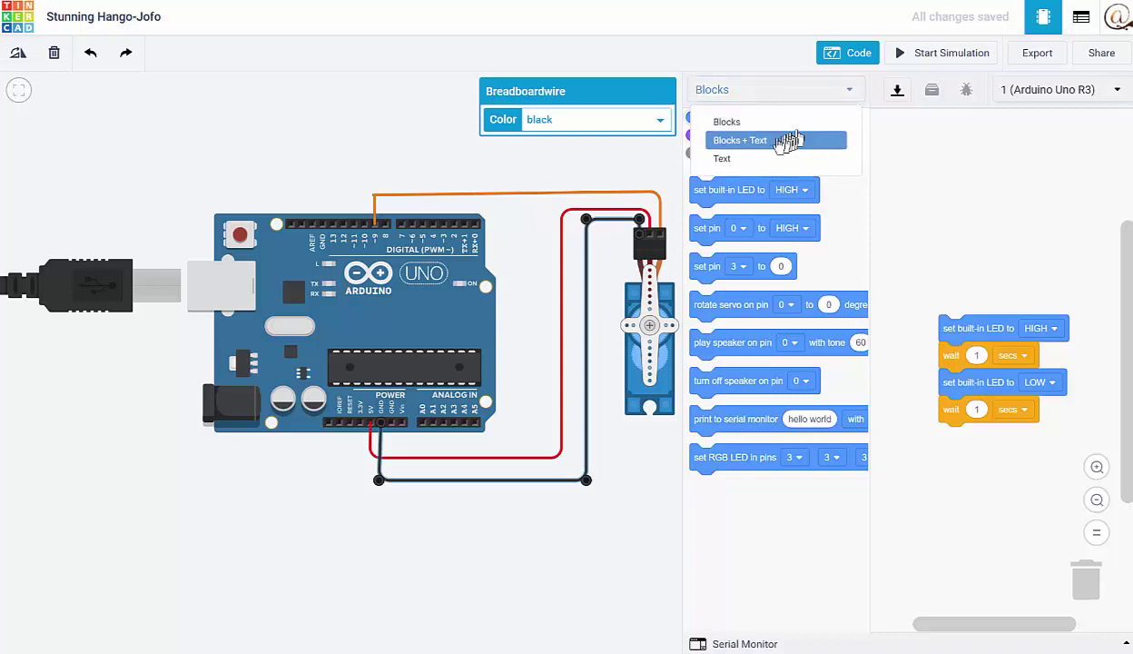
left_click(771, 142)
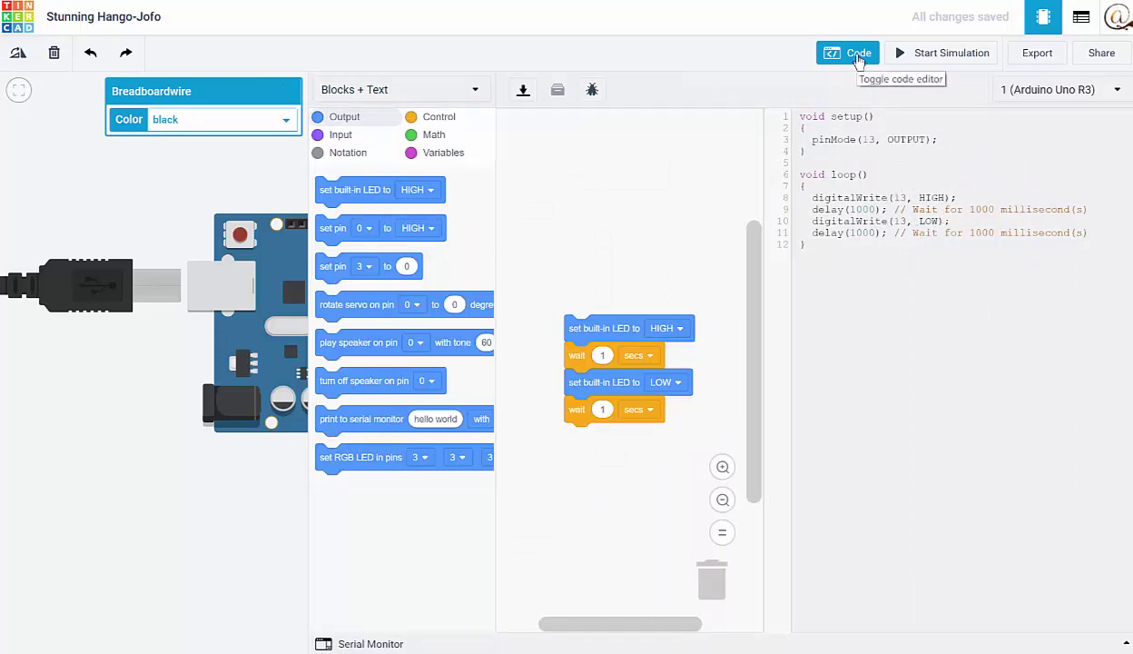
left_click(474, 89)
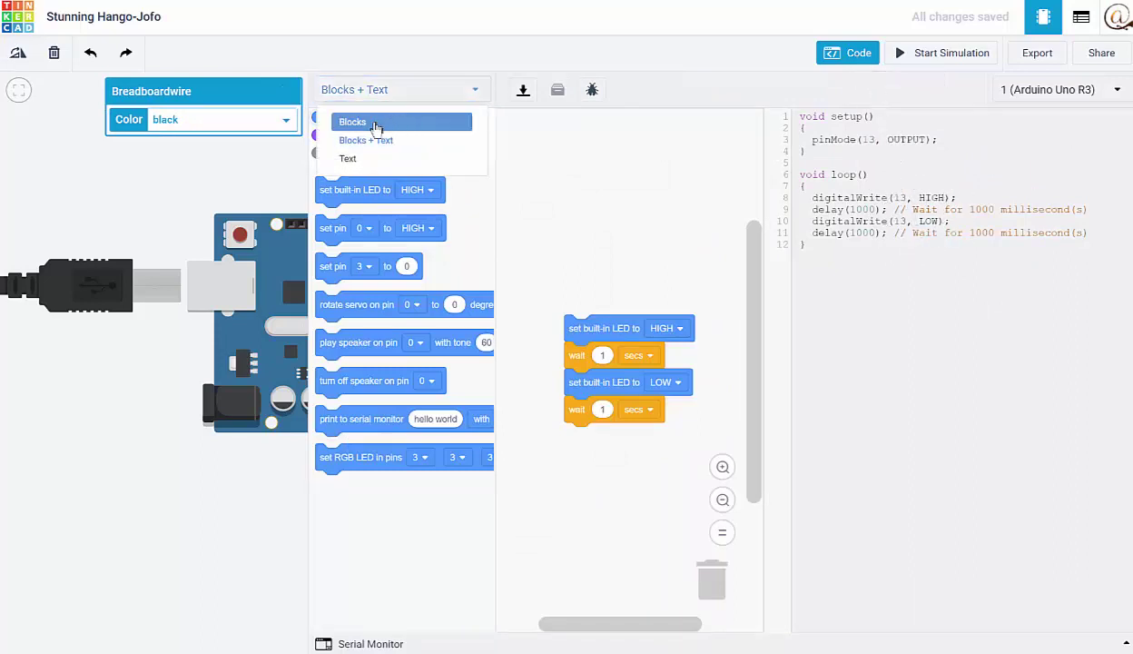
left_click(375, 127)
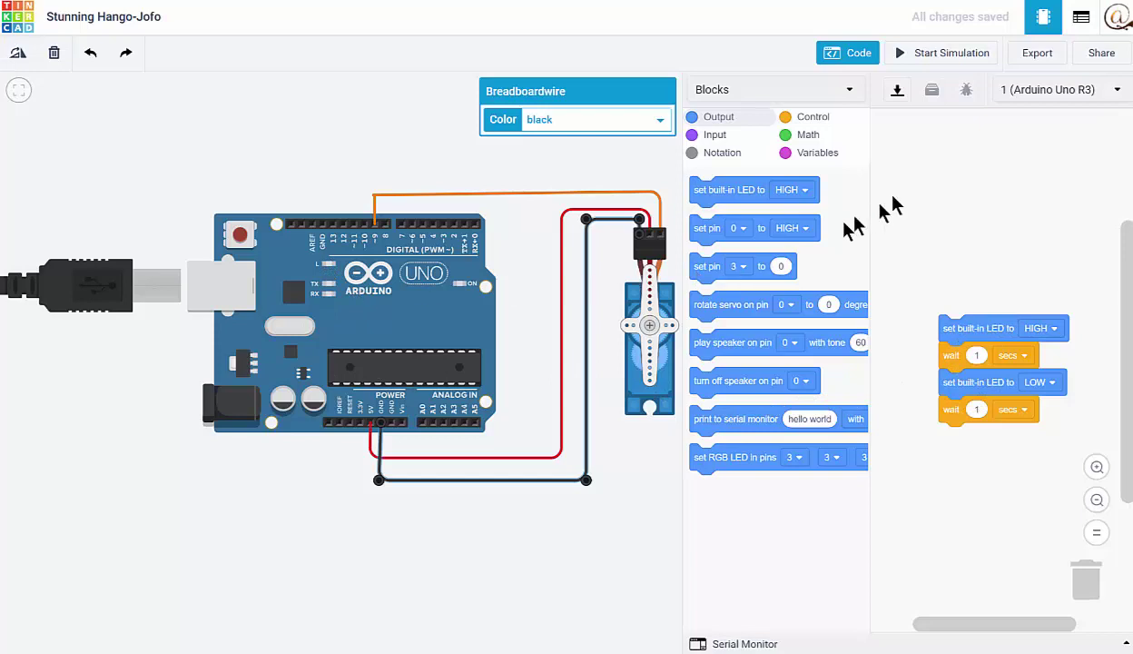
- Start the simulation running the default built-in LED blink blocks
left_click(944, 56)
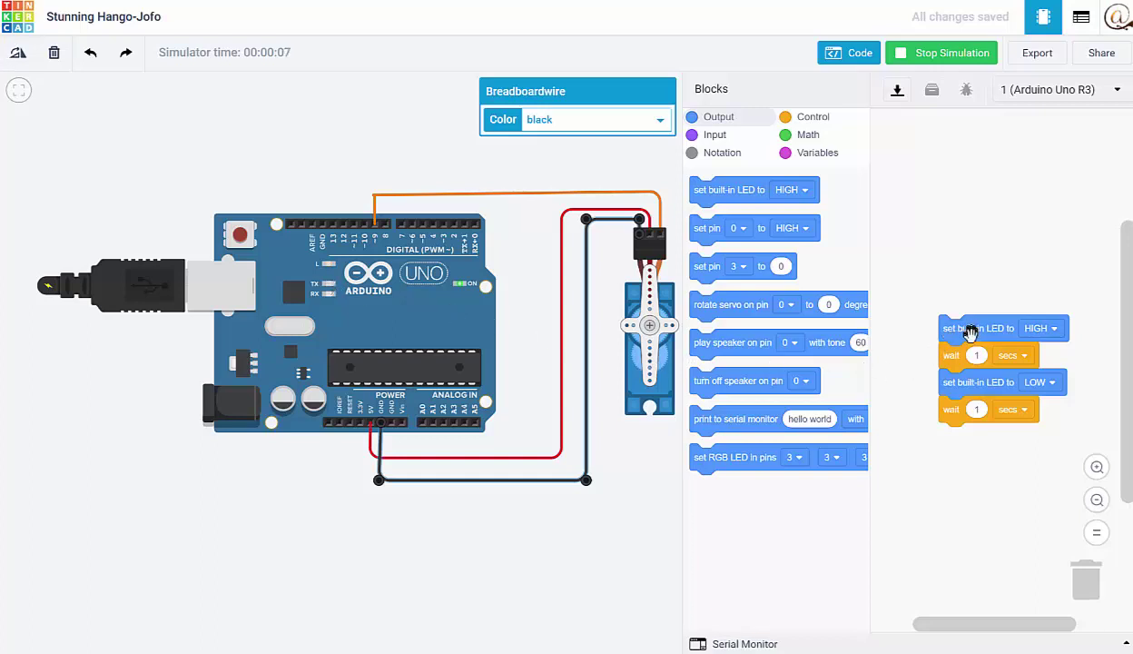
- Stop the simulation, discard the blink blocks, and add a 'rotate servo on pin' block
left_click(944, 56)
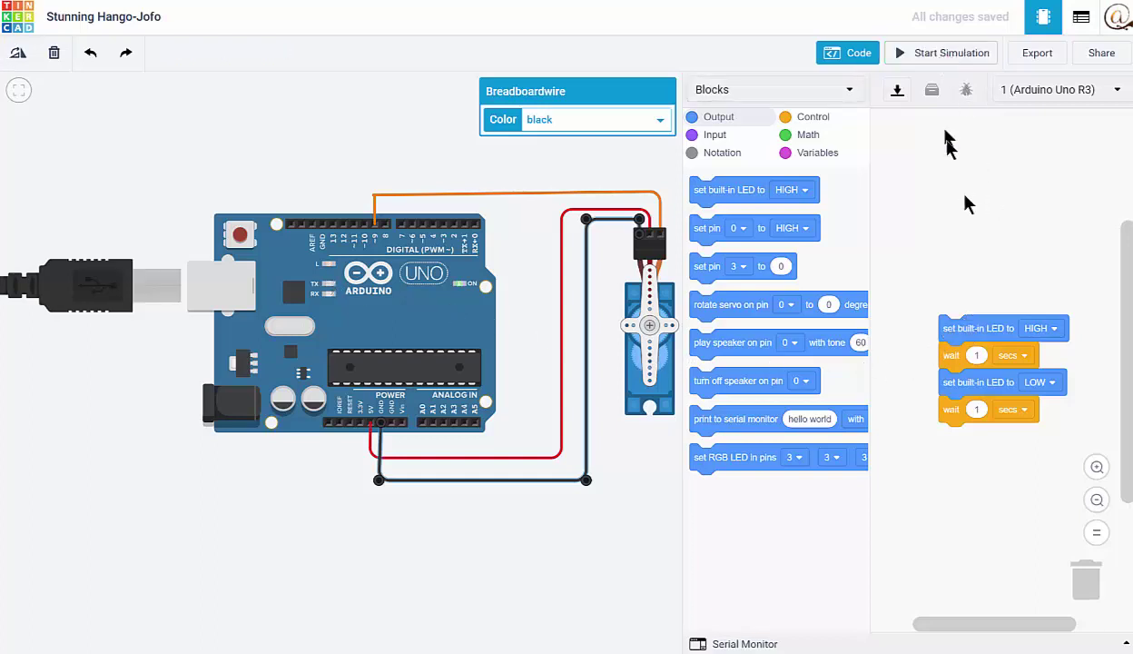
left_click_drag(985, 329, 724, 330)
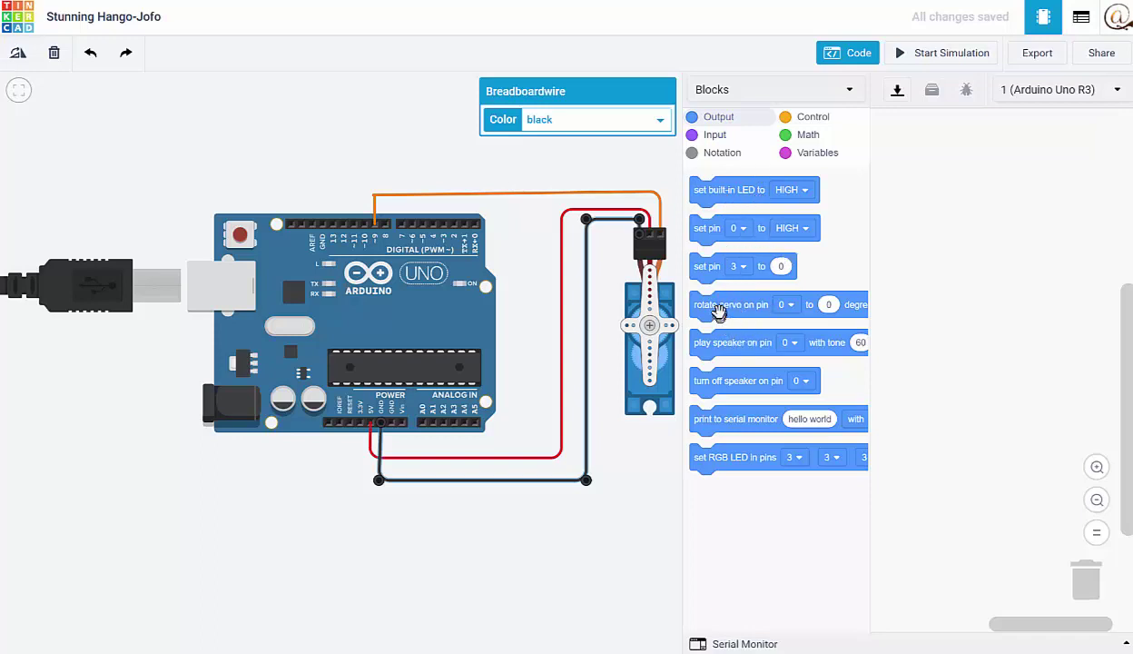
left_click_drag(942, 309, 930, 270)
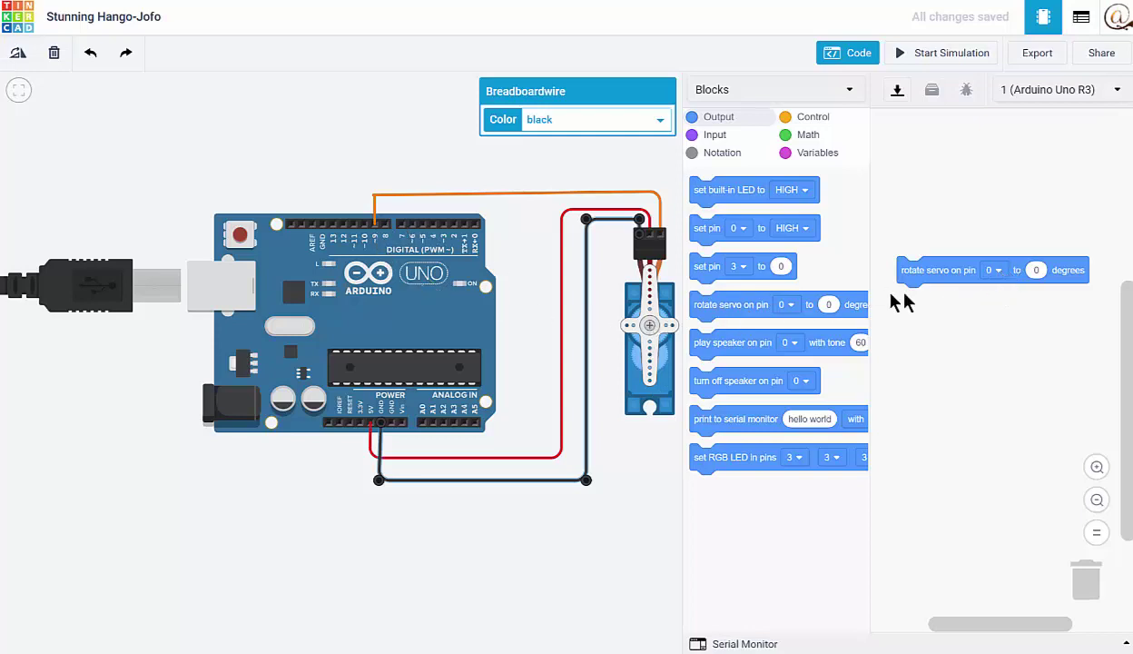
- Set the rotate servo block's pin to 9
left_click(998, 276)
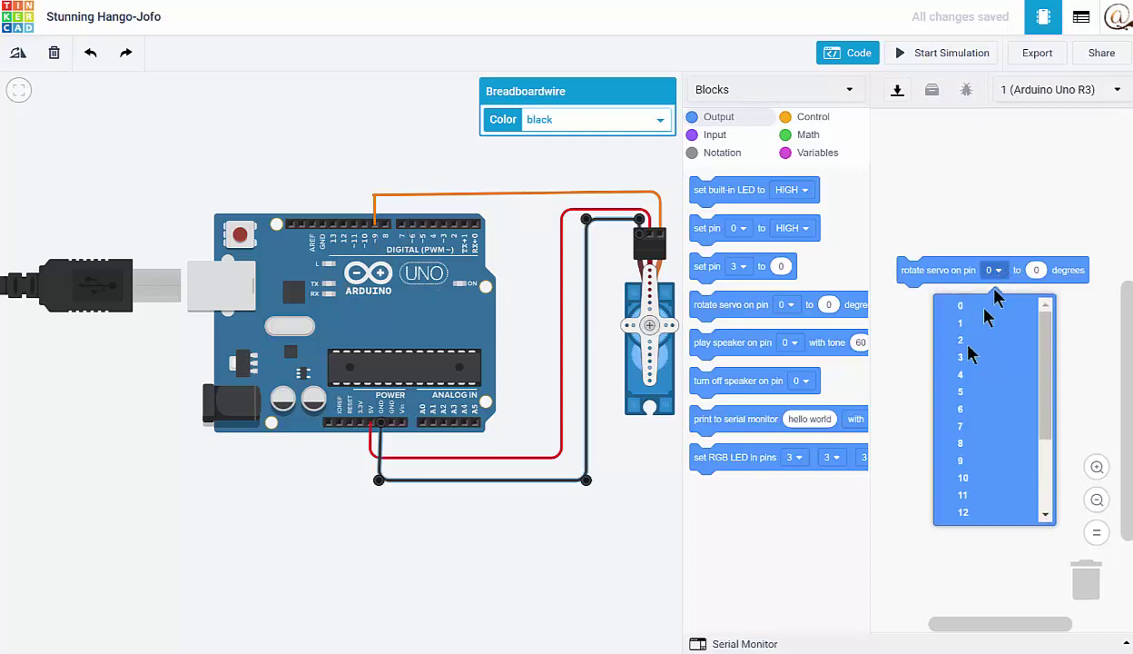
left_click(964, 463)
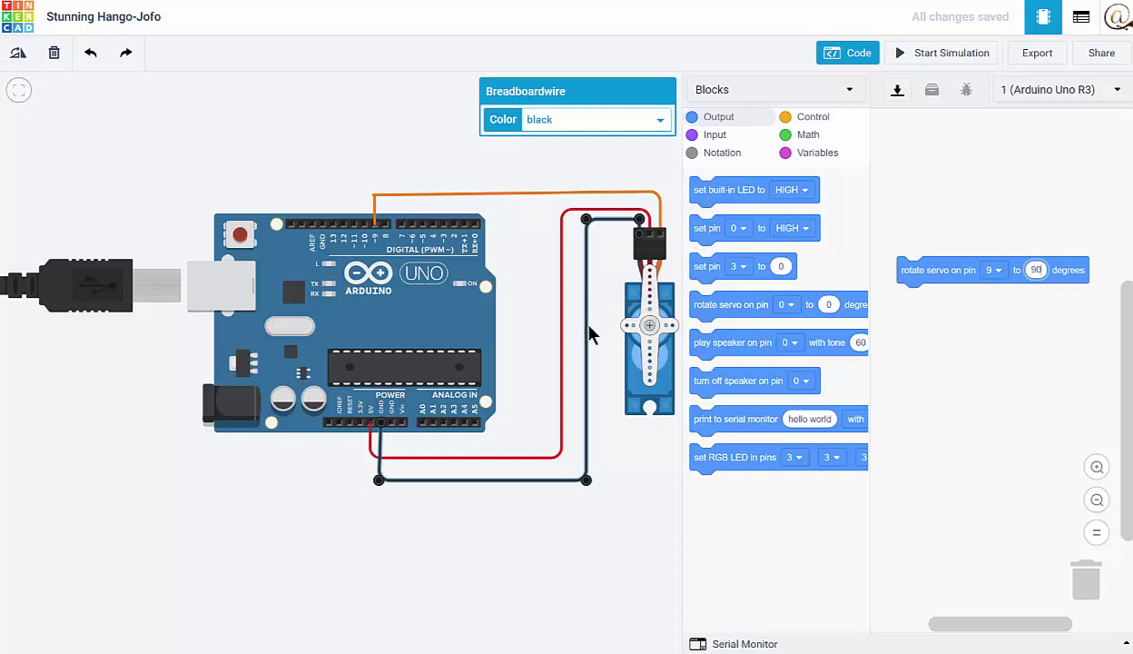
- Test-run the servo program, then attach a 'wait 1 secs' block under the rotate-to-90° block
left_click(941, 60)
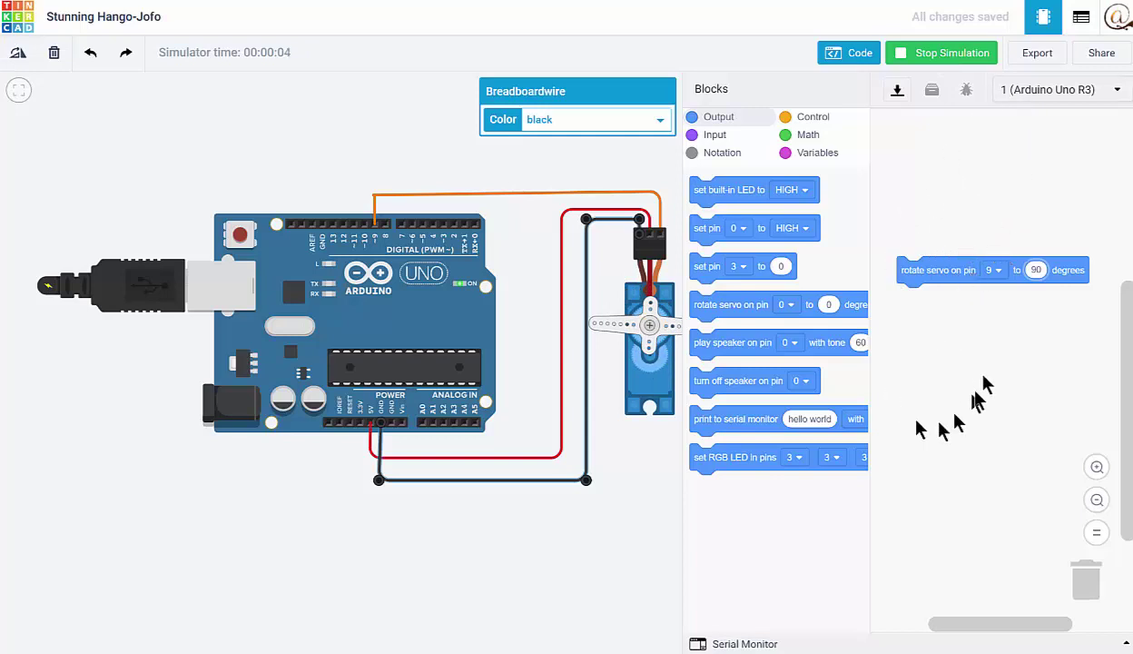
left_click(811, 117)
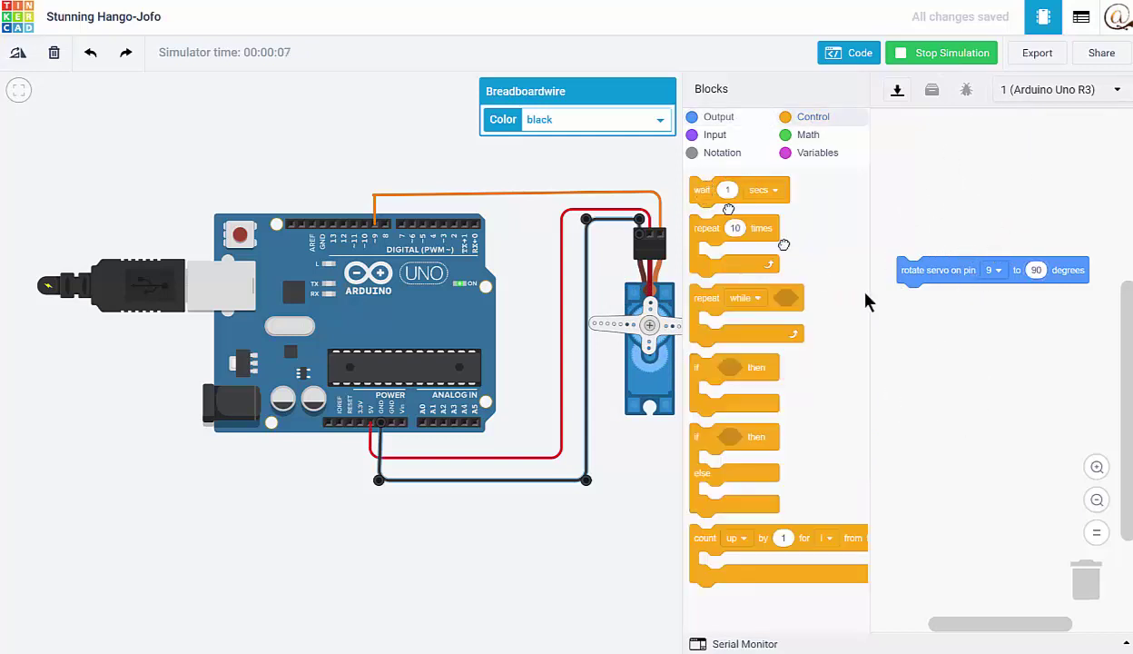
left_click_drag(906, 331, 910, 302)
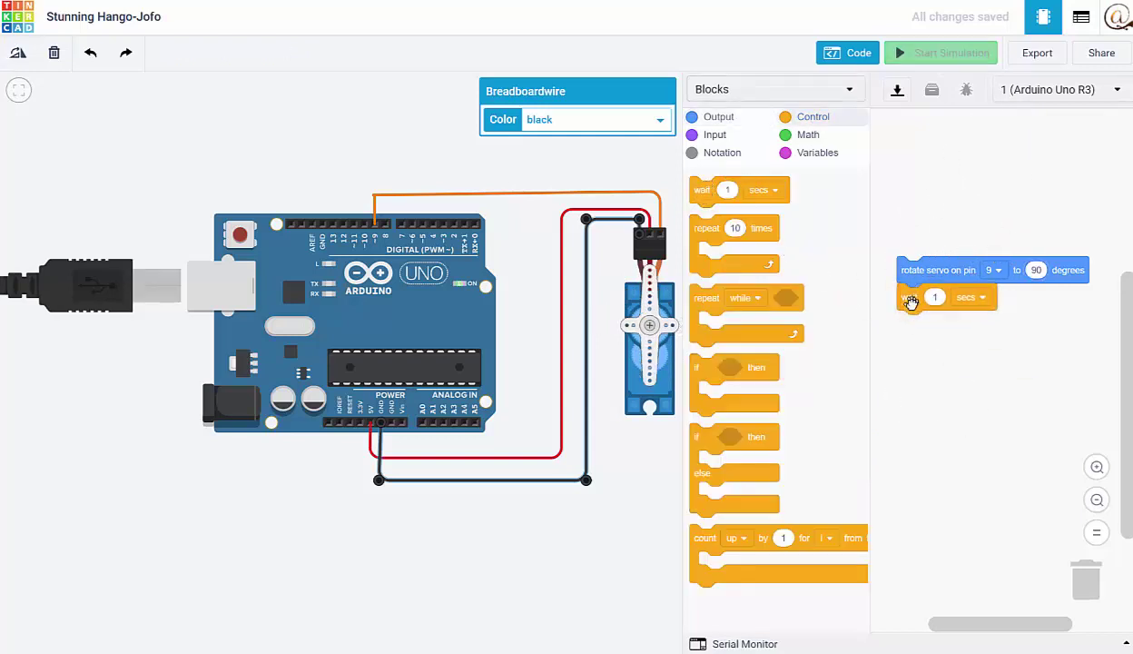
left_click(722, 118)
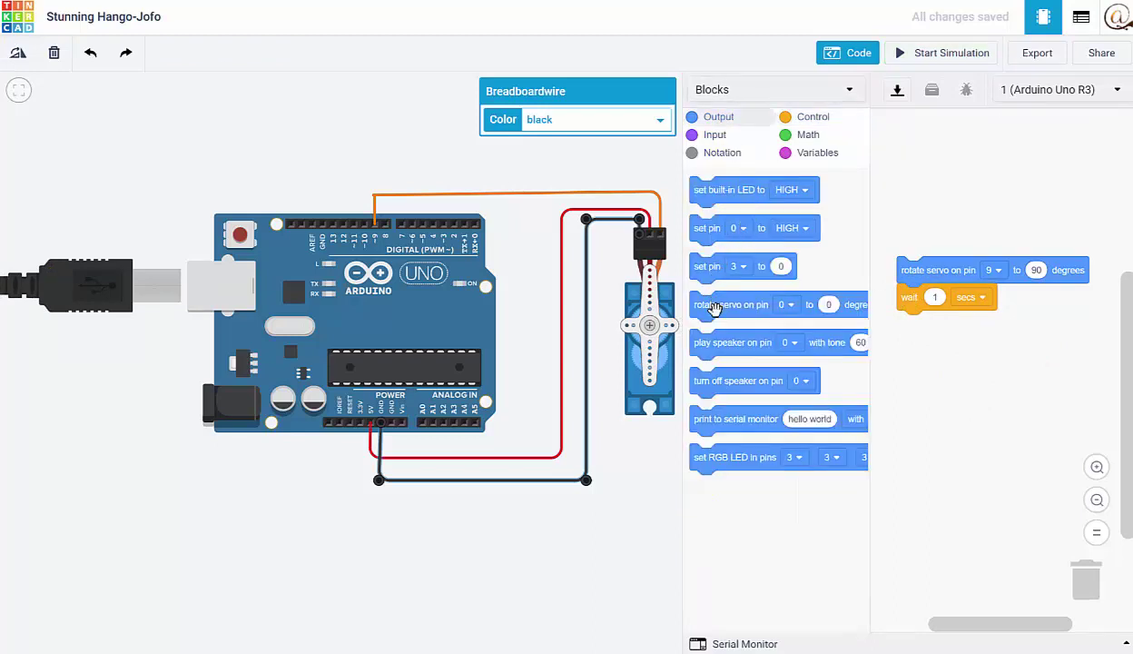
- Add a second 'rotate servo on pin' block under the wait, set to pin 9 and 120 degrees
left_click_drag(714, 308, 922, 328)
left_click(1000, 330)
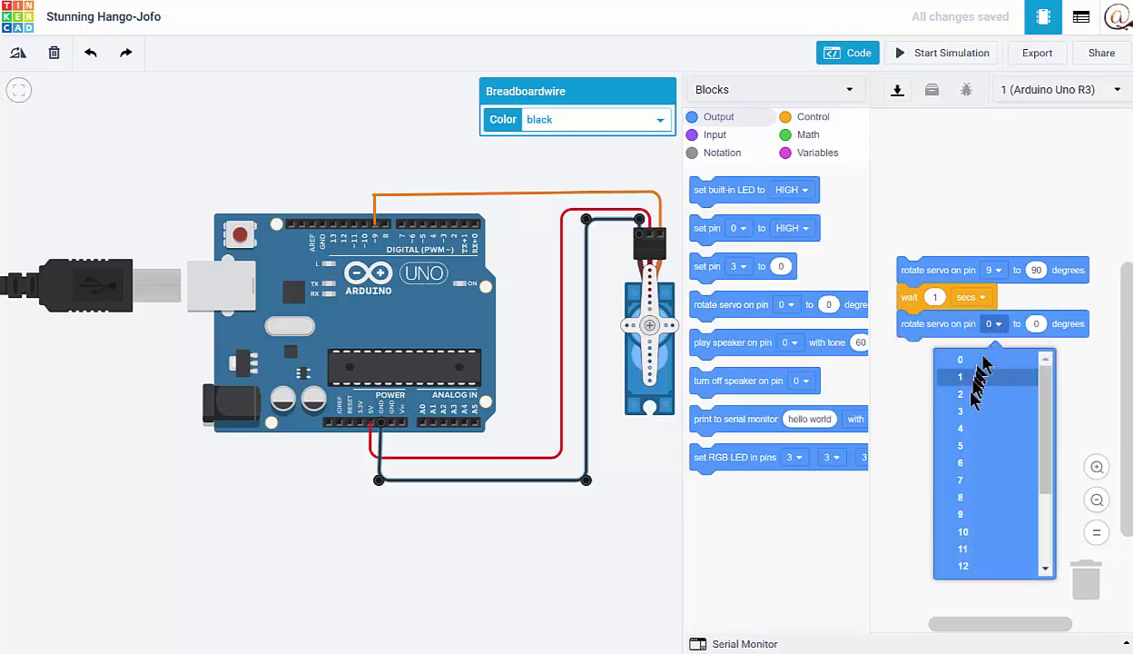
left_click(972, 514)
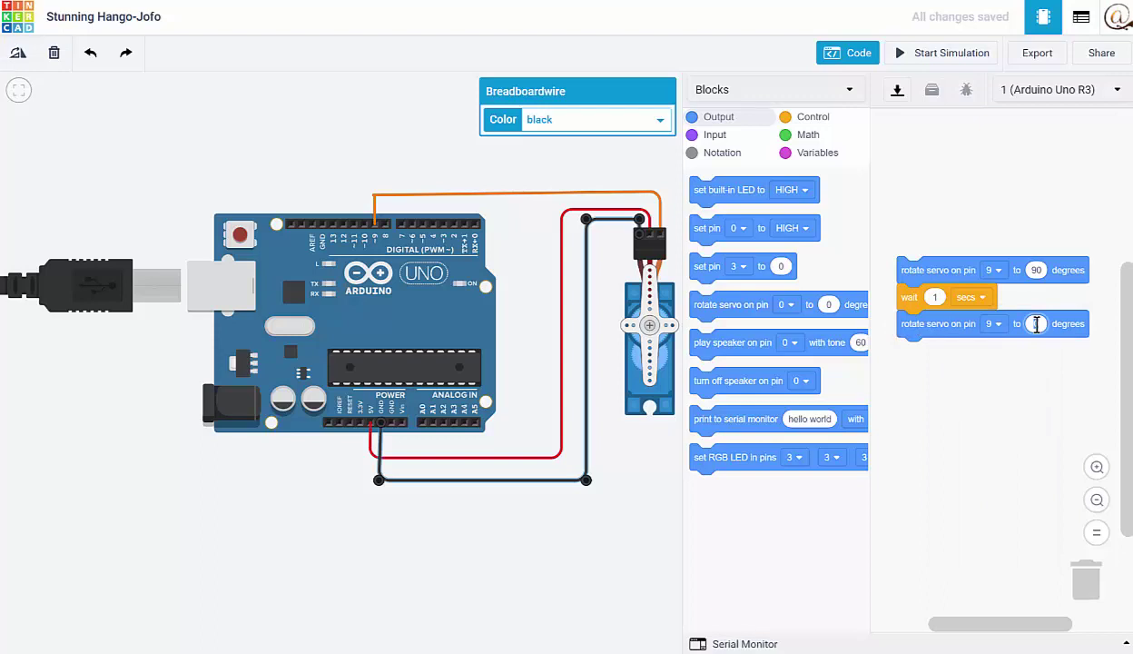
left_click(1036, 324)
type("120")
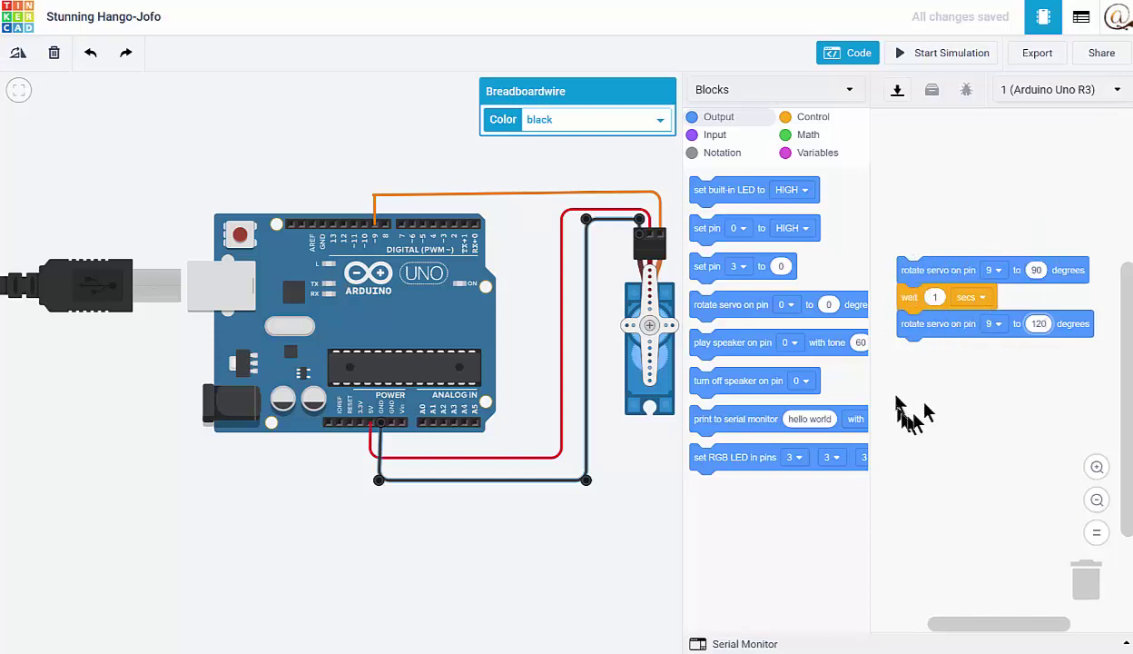
- Test the updated program, then append a 'wait 1 secs' block after the 120° rotation
left_click(941, 57)
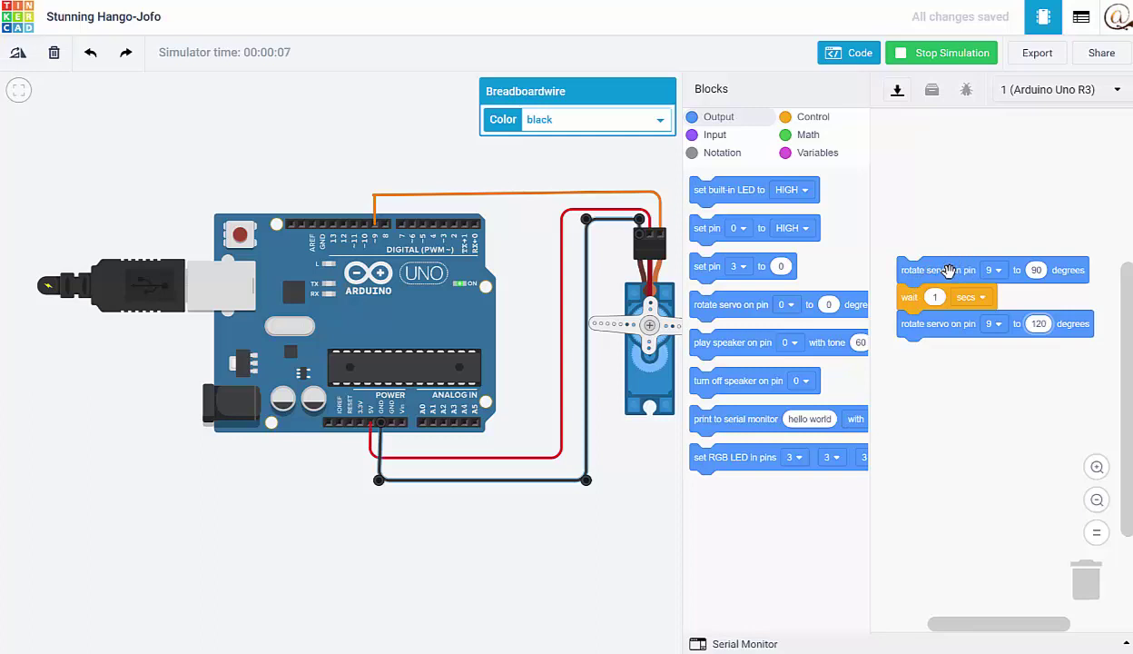
left_click(790, 120)
left_click_drag(708, 186, 912, 354)
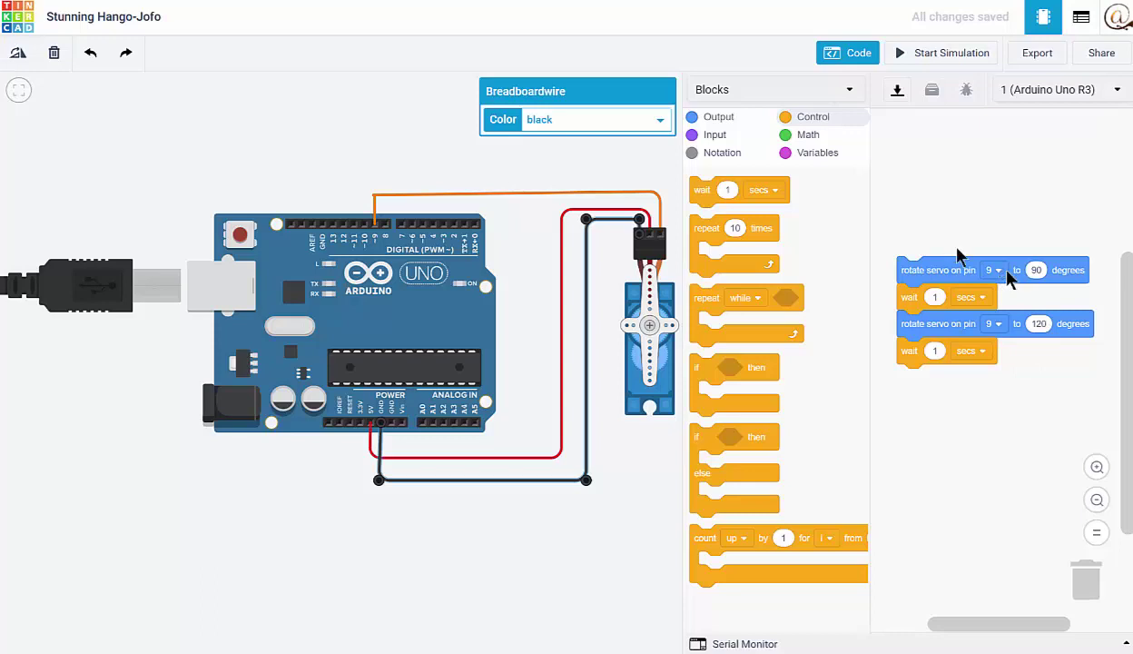
- Start the simulation to watch the servo sweep between 90° and 120°
left_click(926, 56)
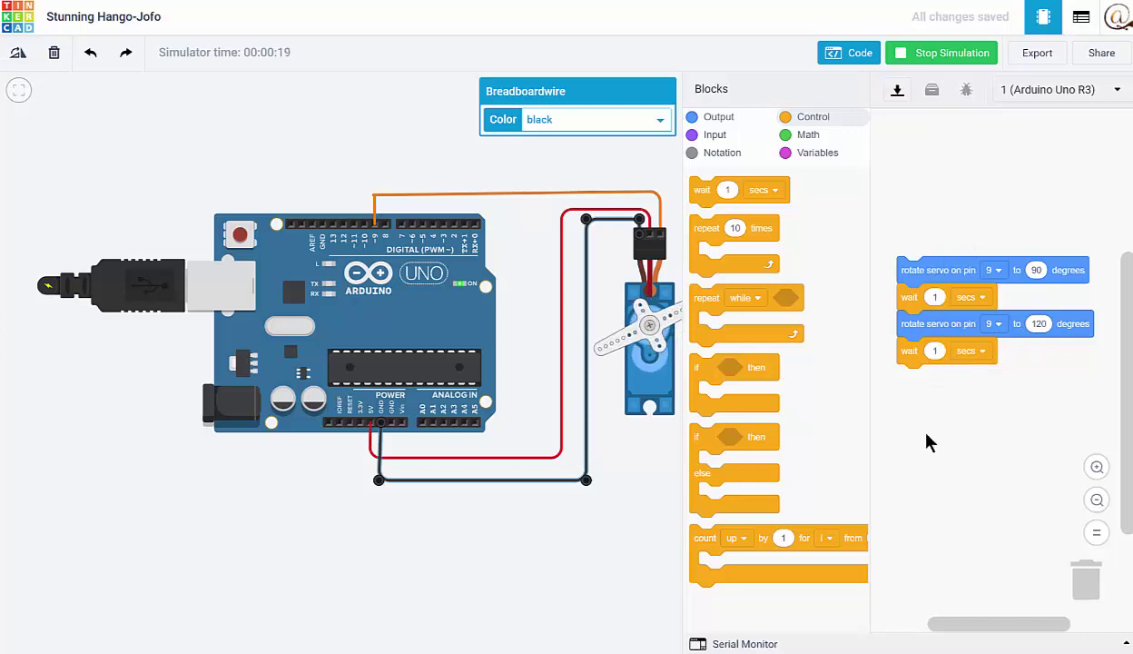
- Stop the simulation so the servo horn returns to rest
left_click(944, 53)
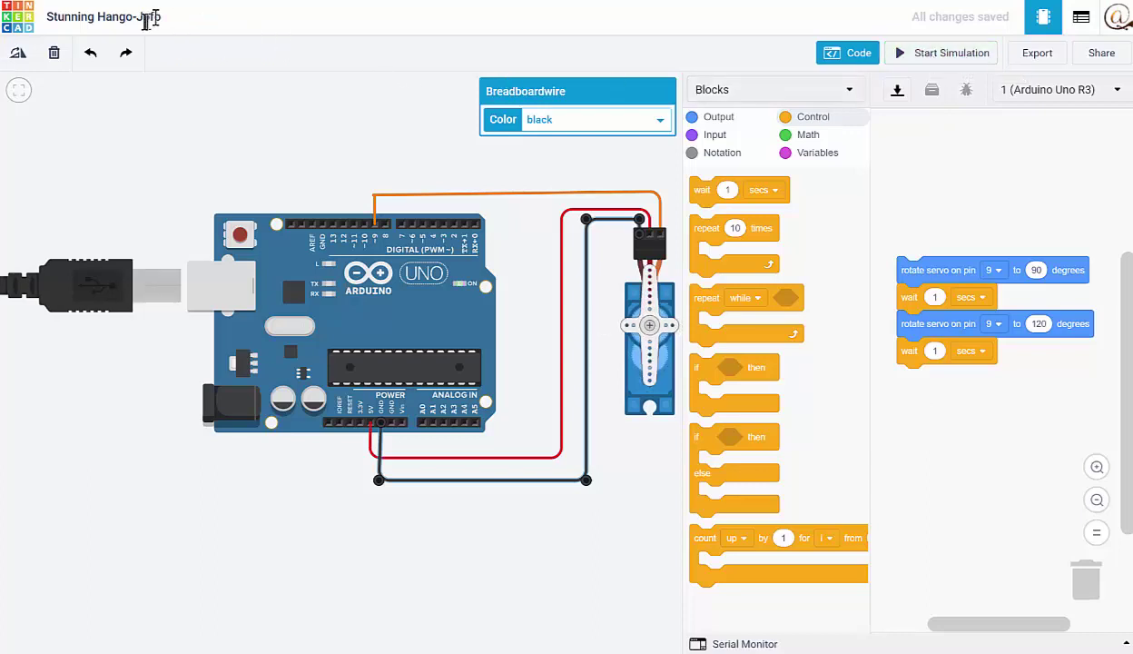